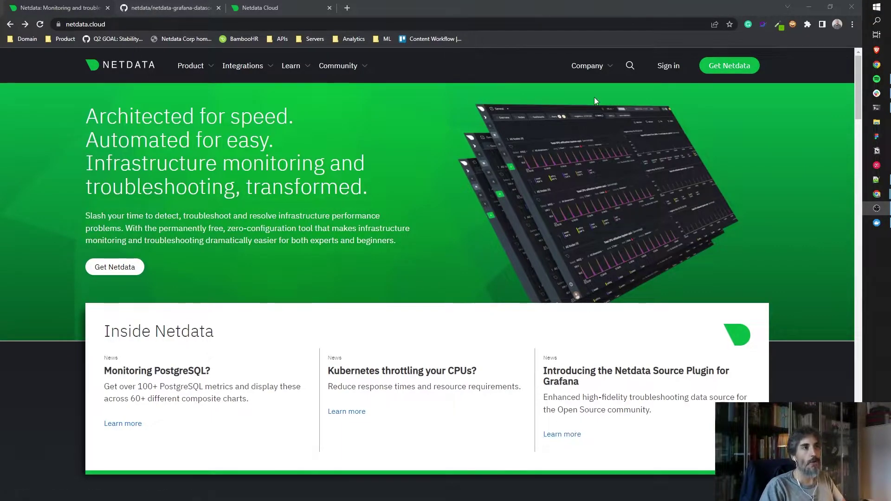
Go to the Netdata blog and open the 'Introducing the Netdata Source Plugin for Grafana' post.
mouse_move(607, 64)
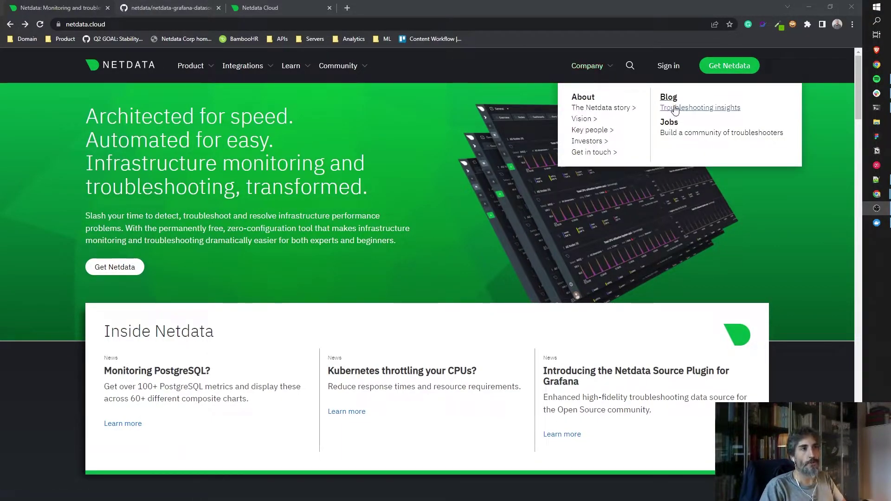
left_click(674, 110)
scroll(183, 333, "down", 2)
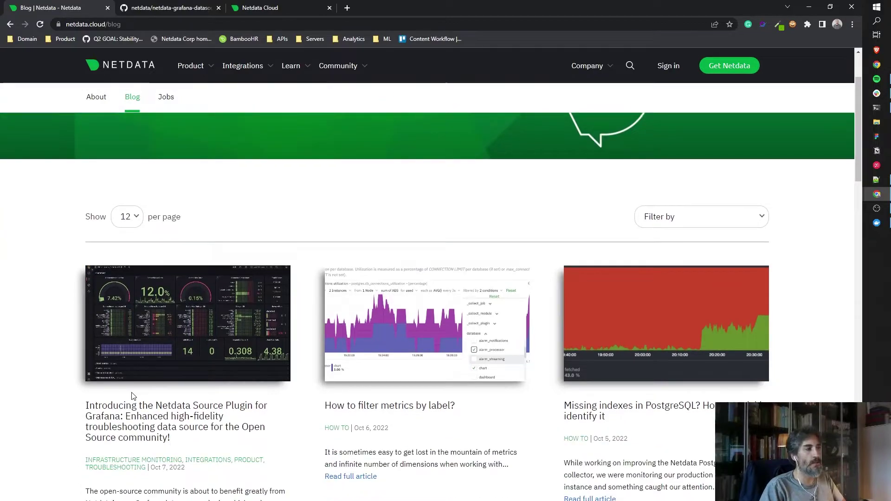
left_click(141, 418)
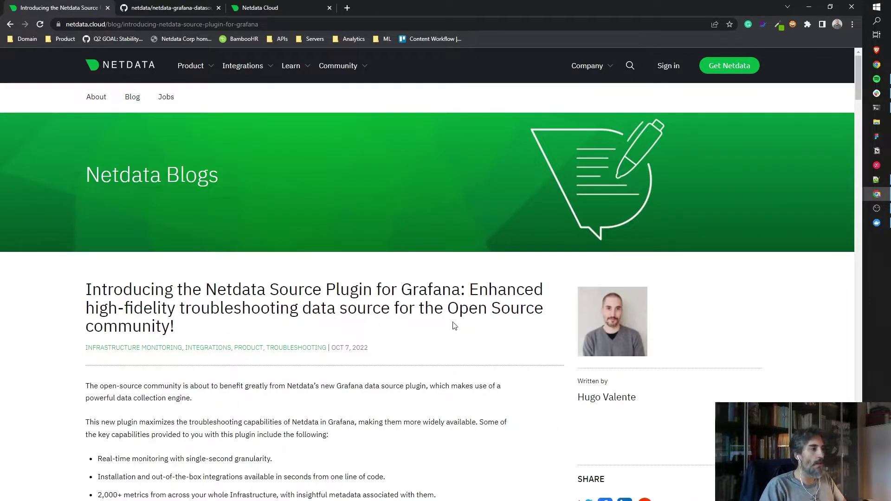
Read through the article's intro and highlight the sentence about the new plugin.
scroll(460, 326, "down", 2)
scroll(460, 326, "down", 2)
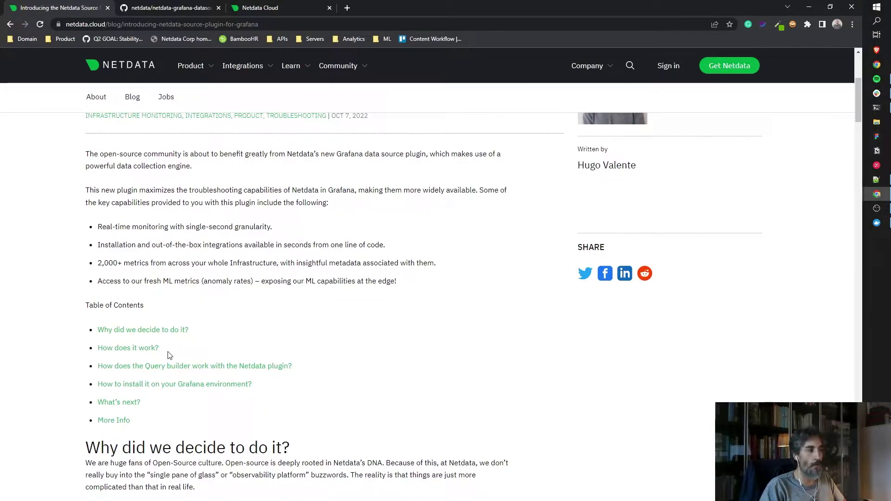
scroll(337, 347, "down", 1)
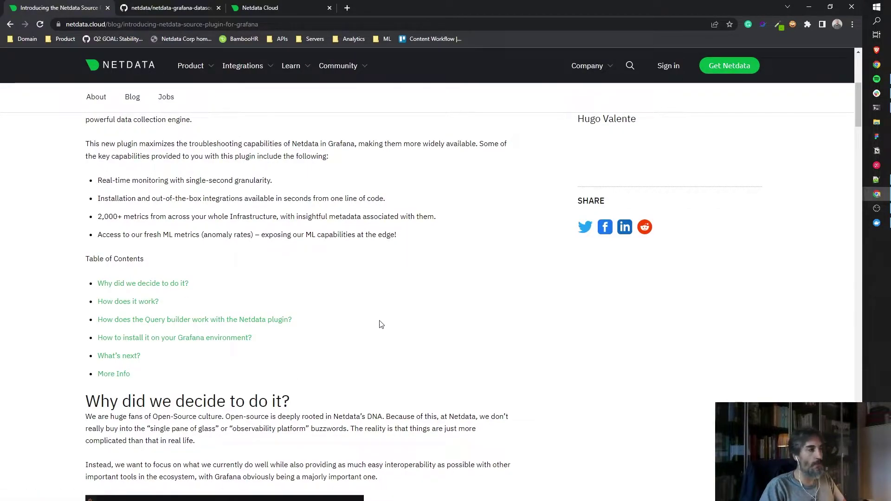
scroll(390, 325, "up", 2)
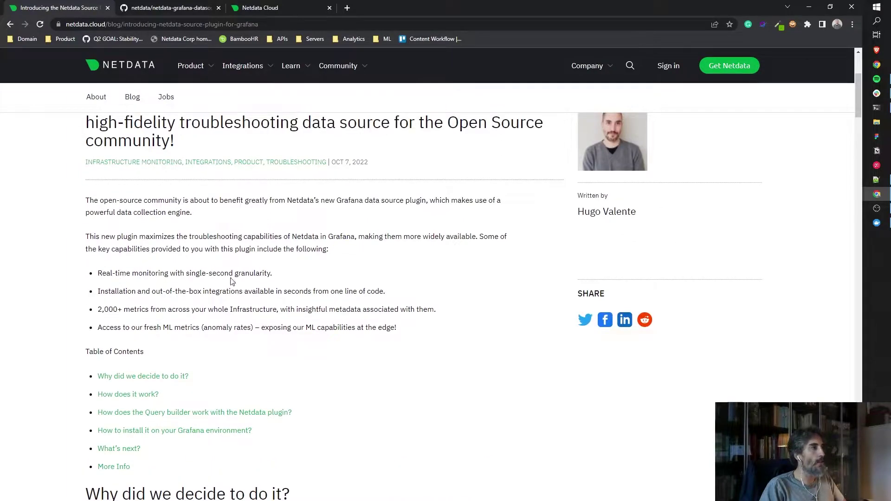
left_click_drag(94, 238, 296, 240)
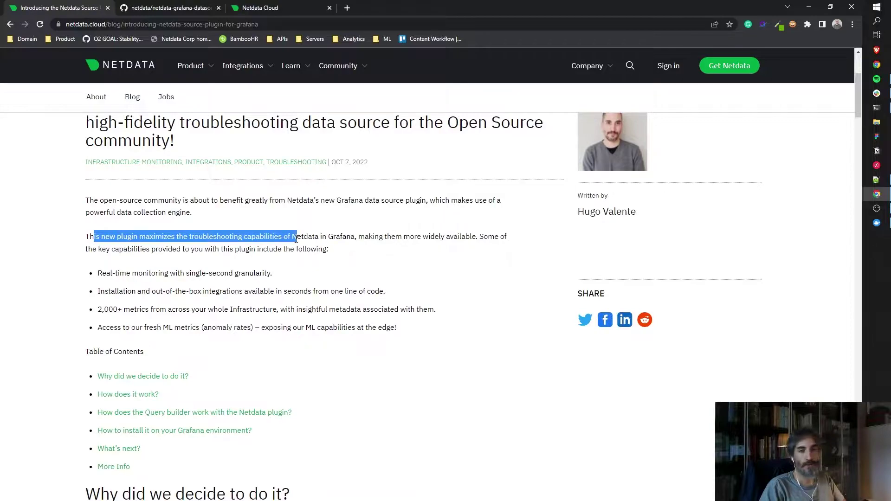
left_click(315, 241)
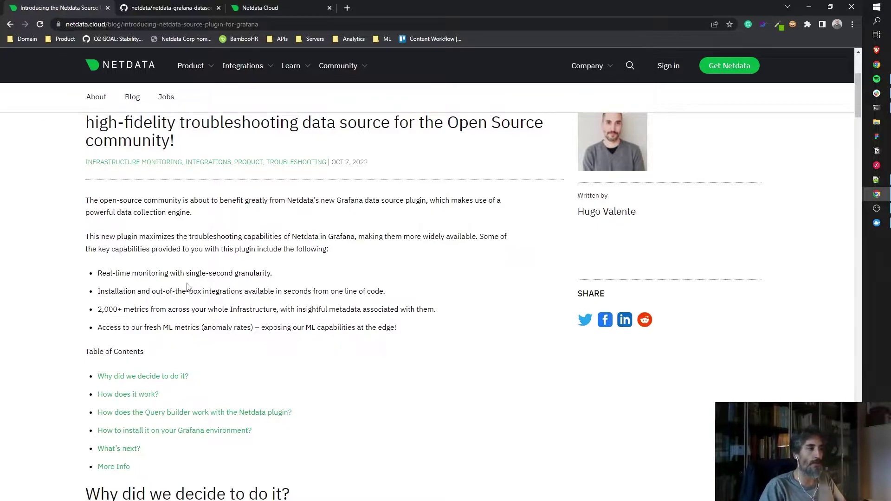
scroll(344, 285, "down", 3)
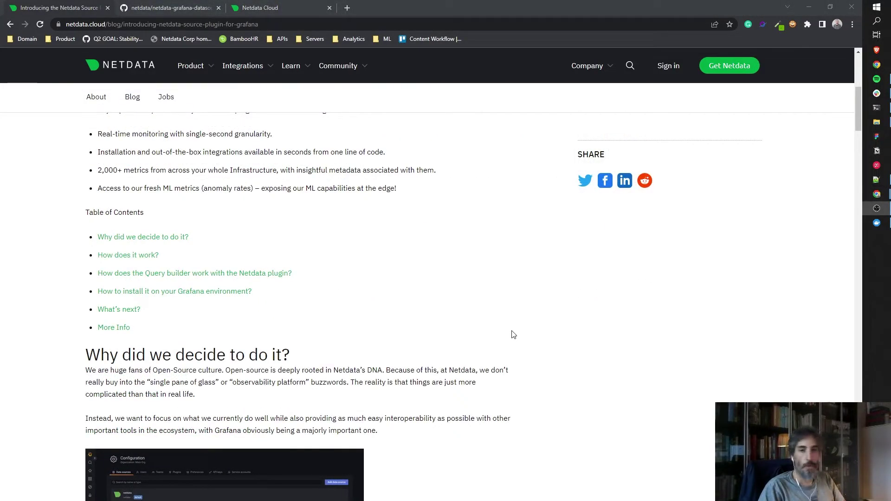
scroll(564, 372, "down", 2)
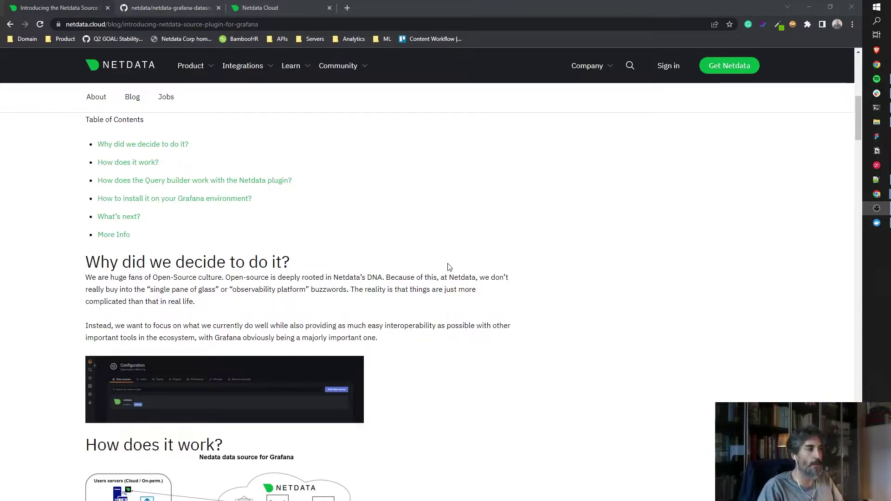
scroll(450, 269, "down", 4)
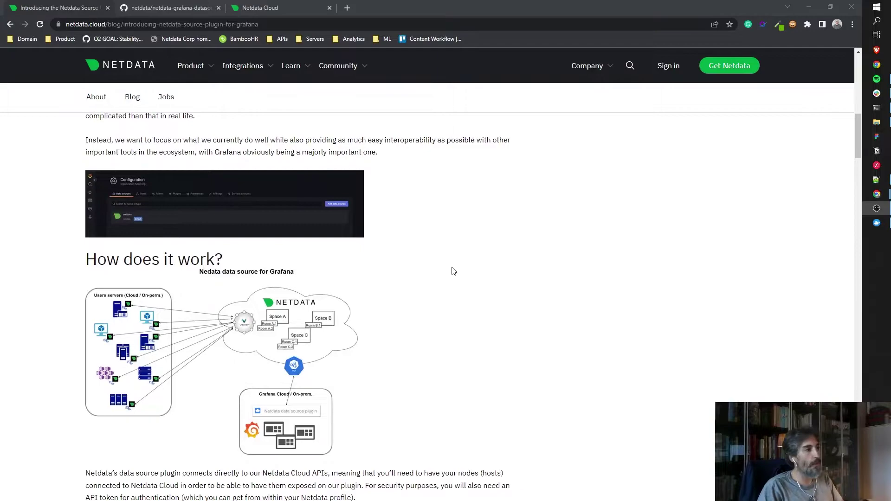
scroll(453, 270, "down", 2)
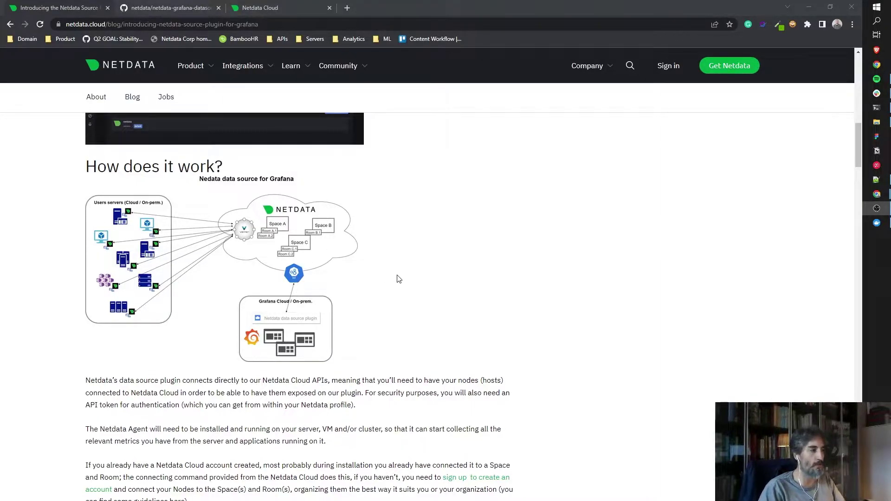
scroll(513, 298, "down", 10)
scroll(512, 328, "down", 2)
scroll(512, 329, "up", 4)
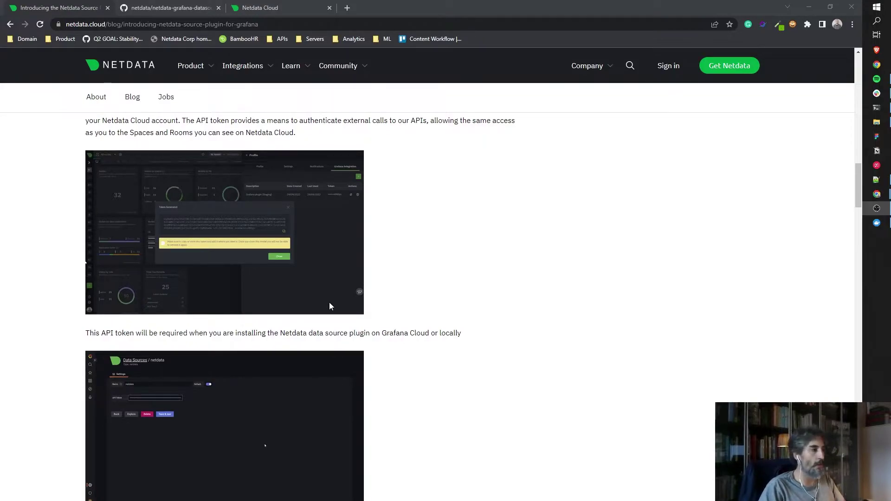
scroll(420, 298, "down", 5)
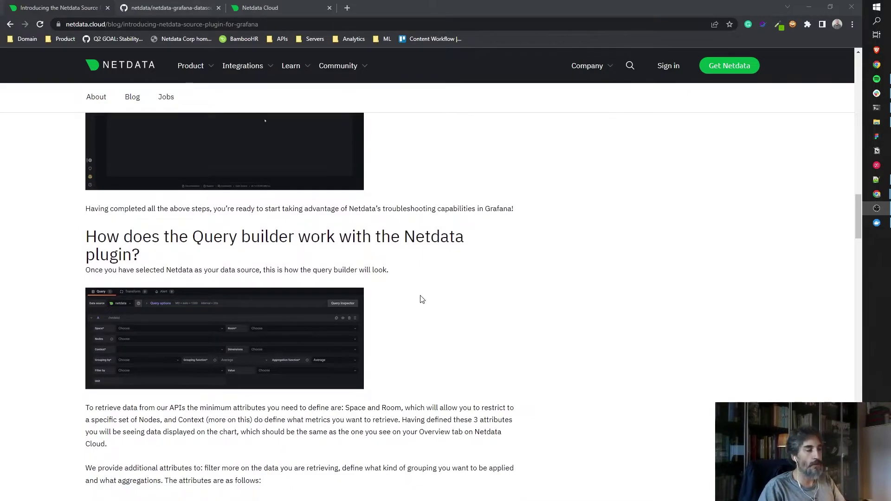
scroll(466, 318, "down", 1)
scroll(469, 318, "down", 11)
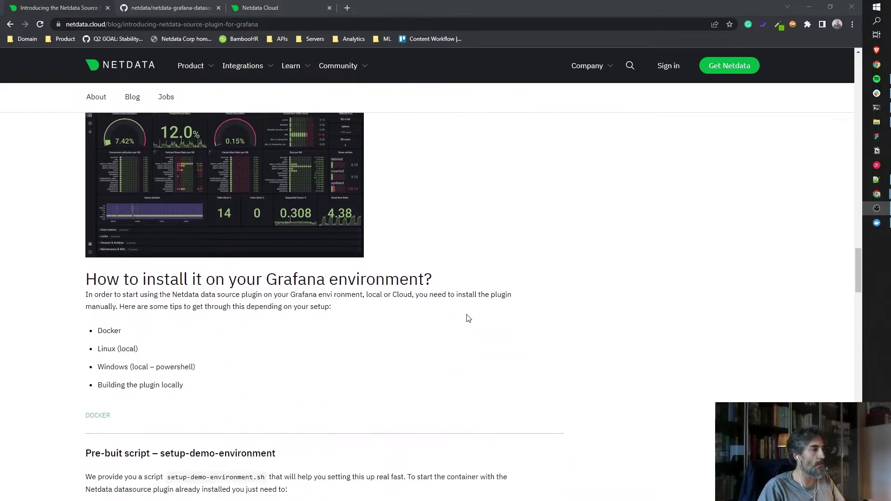
scroll(444, 310, "down", 2)
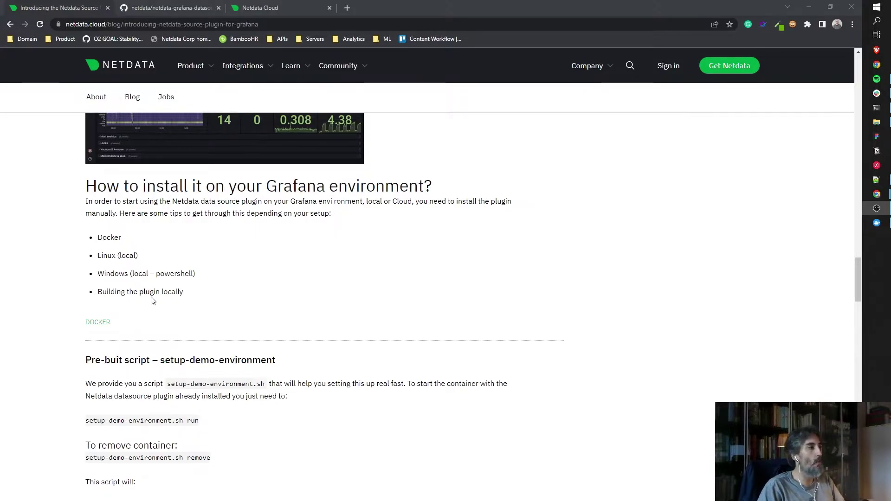
scroll(200, 280, "down", 3)
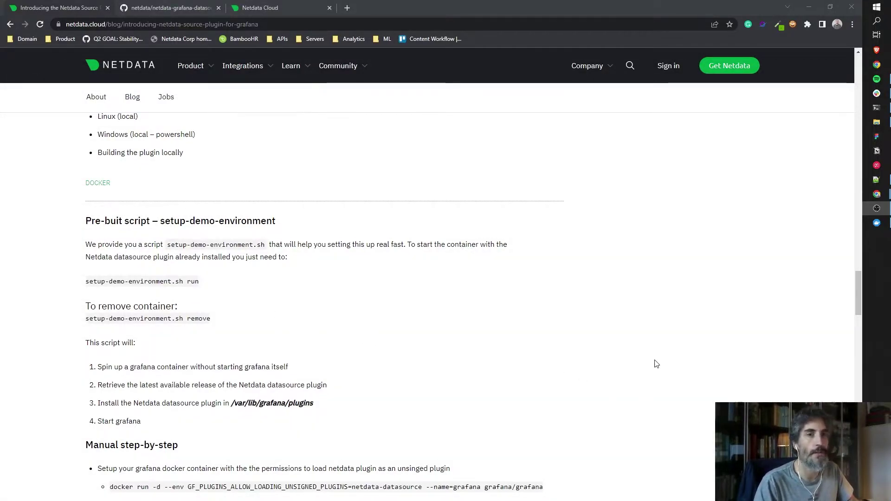
In the terminal, list the folder and run ./setup-demo-environment.sh run to start Grafana.
key("alt+Tab")
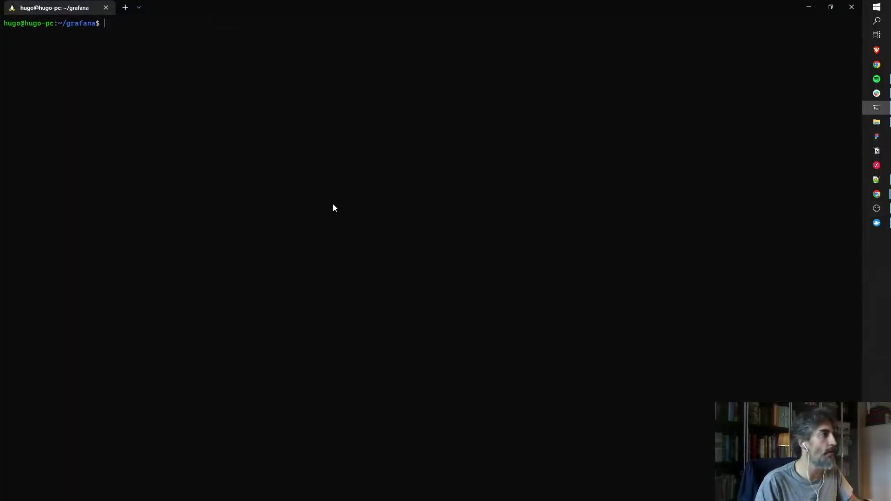
type("ls")
key("Return")
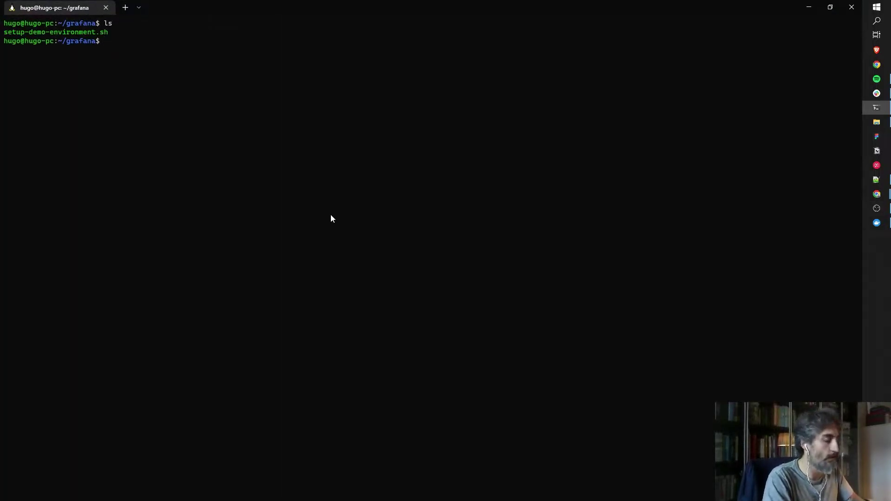
type("./se")
key("Tab")
type("run")
key("Return")
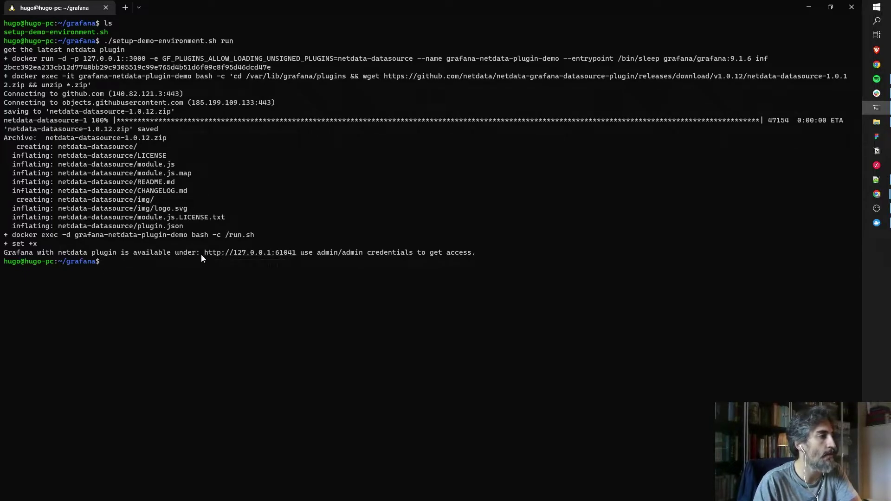
Copy the 127.0.0.1:61041 address and confirm grafana-netdata-plugin-demo is running in Docker Desktop.
left_click_drag(205, 254, 295, 254)
key("ctrl+c")
key("alt+Tab")
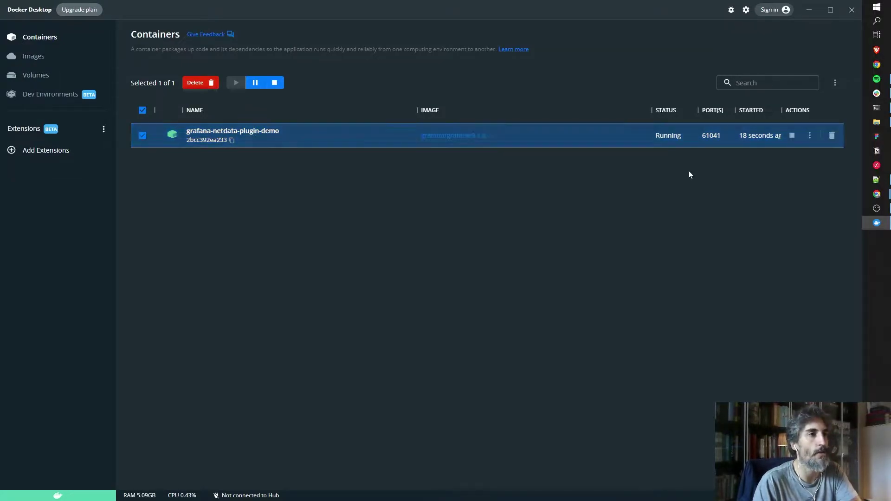
left_click(814, 9)
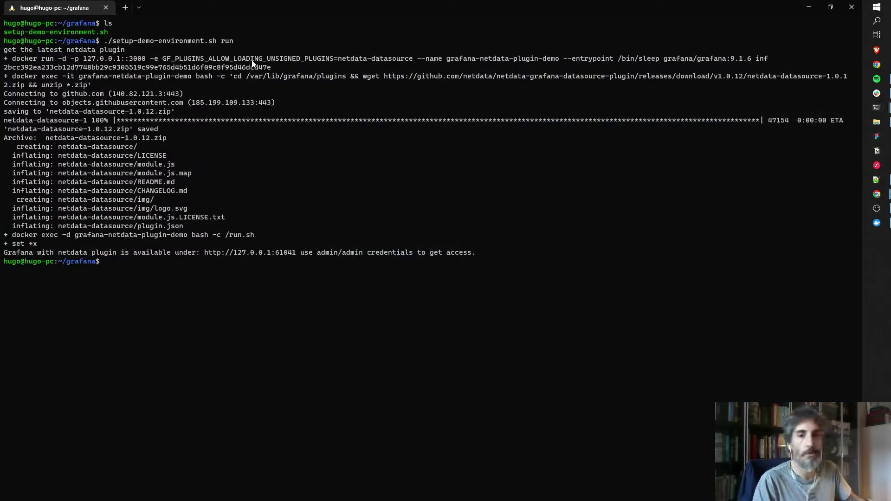
key("alt+Tab")
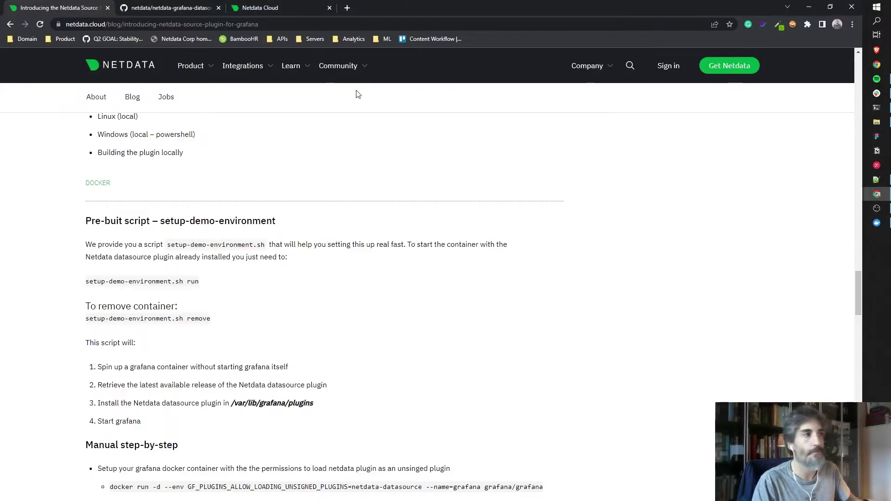
Load 127.0.0.1:61041 in a new tab, log in with the default admin credentials, and skip the password change.
left_click(347, 8)
key("ctrl+v")
key("Return")
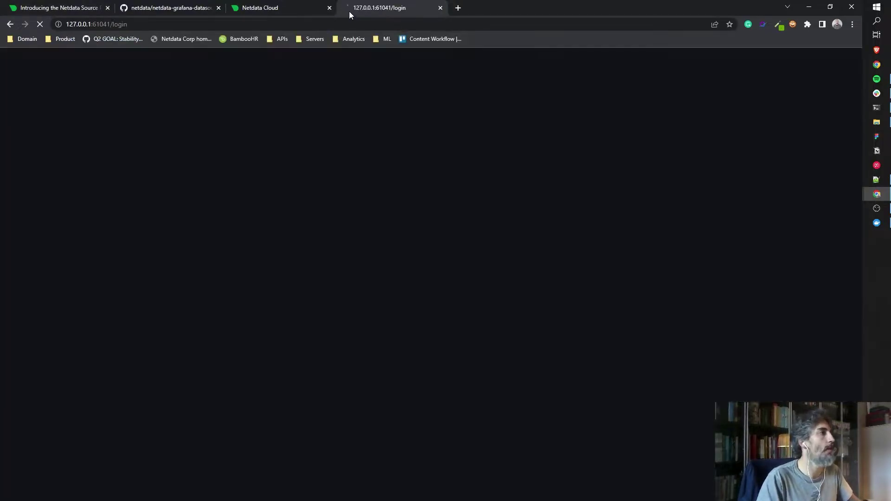
left_click(406, 293)
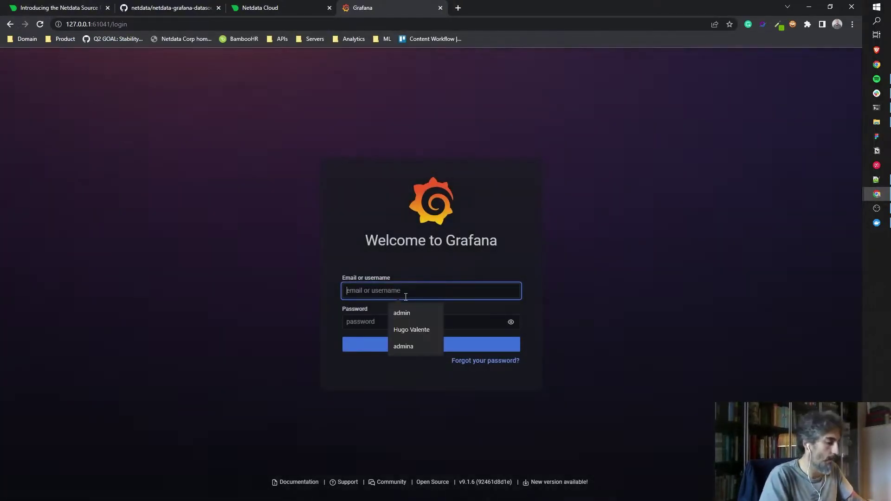
type("admin")
key("Tab")
type("admin")
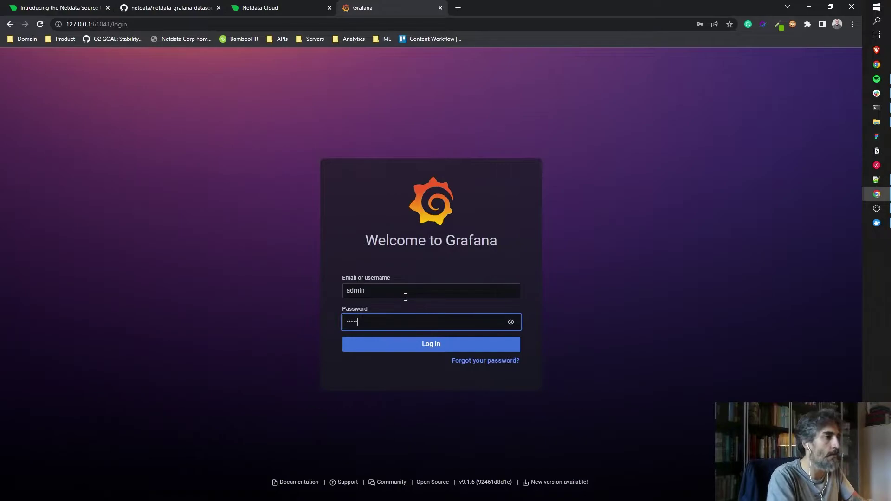
left_click(416, 346)
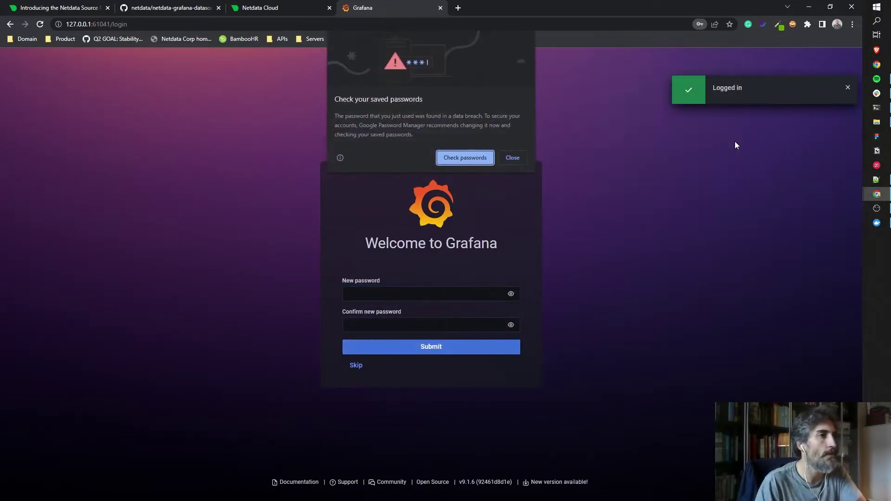
left_click(511, 157)
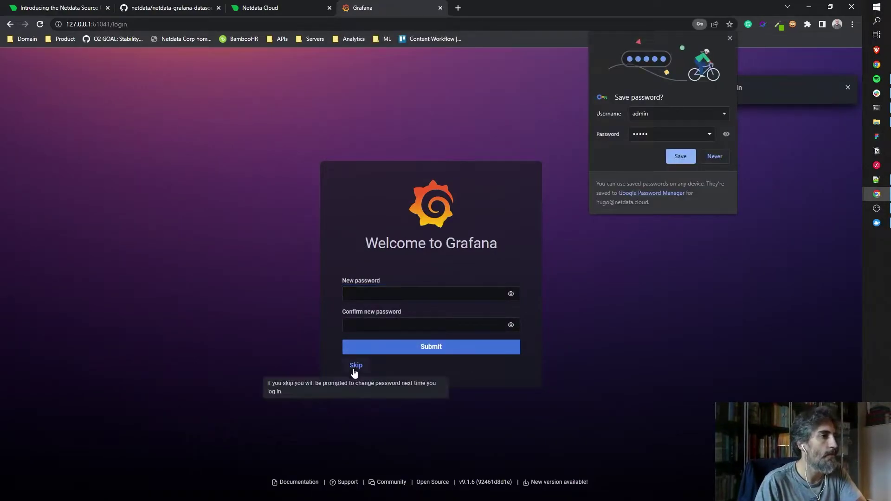
left_click(357, 366)
left_click(722, 158)
Find the netdata plugin by searching 'netd' and create a netdata data source from it.
mouse_move(18, 185)
mouse_move(13, 419)
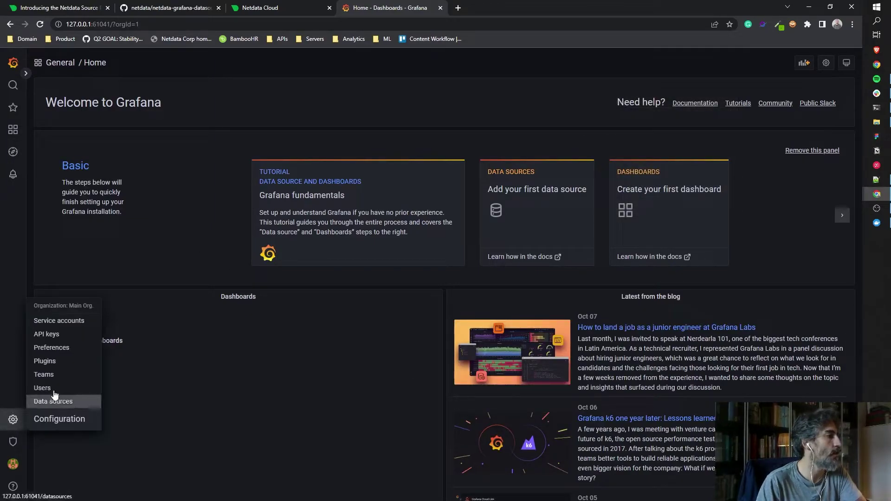
left_click(70, 364)
left_click(188, 138)
type("netd")
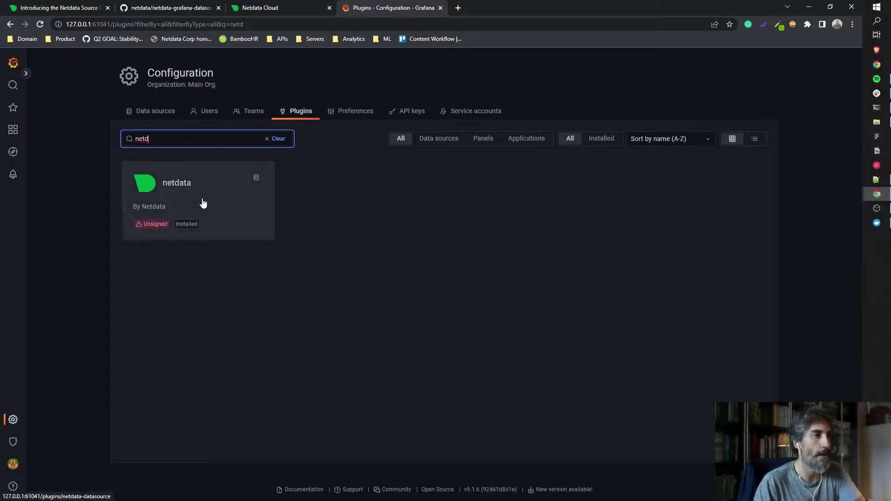
left_click(203, 203)
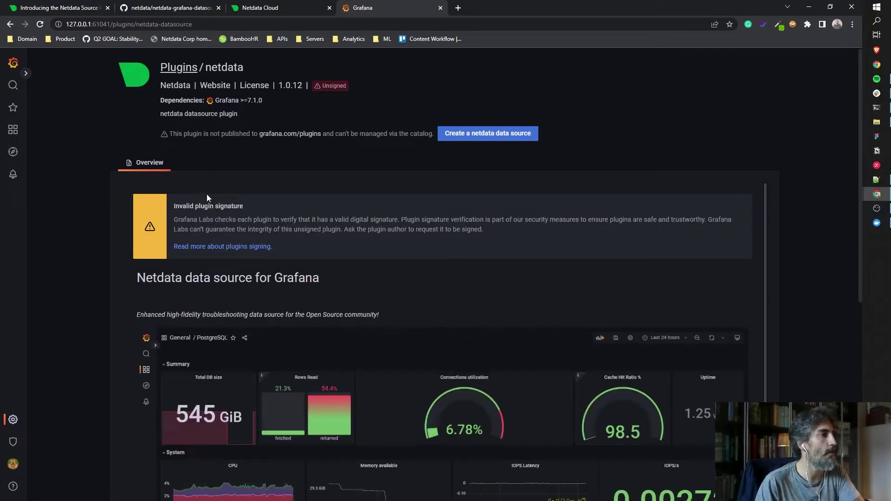
left_click(489, 138)
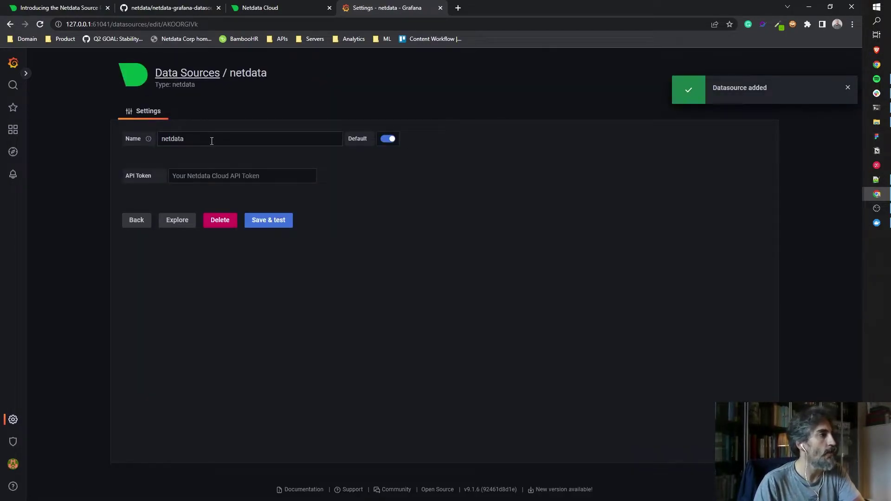
left_click(198, 177)
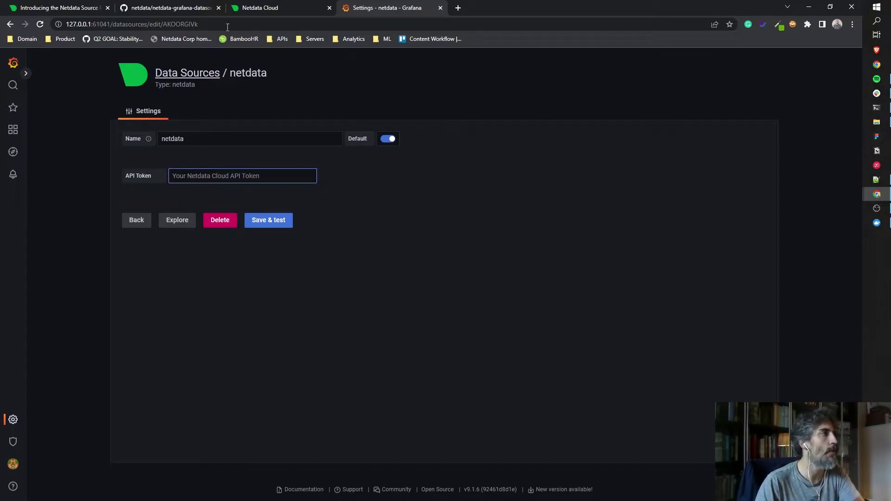
Create a Netdata Cloud API token named 'Grafana demo' under Profile > Grafana integration and copy it.
left_click(239, 7)
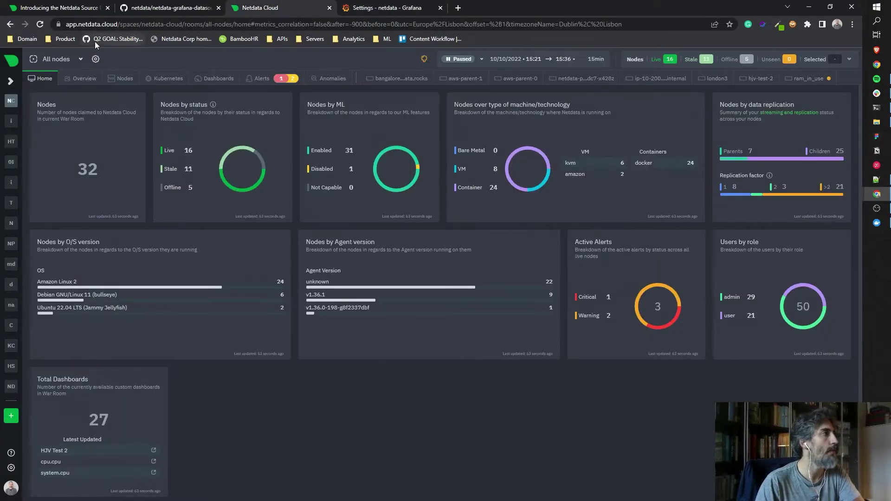
left_click(8, 488)
left_click(88, 438)
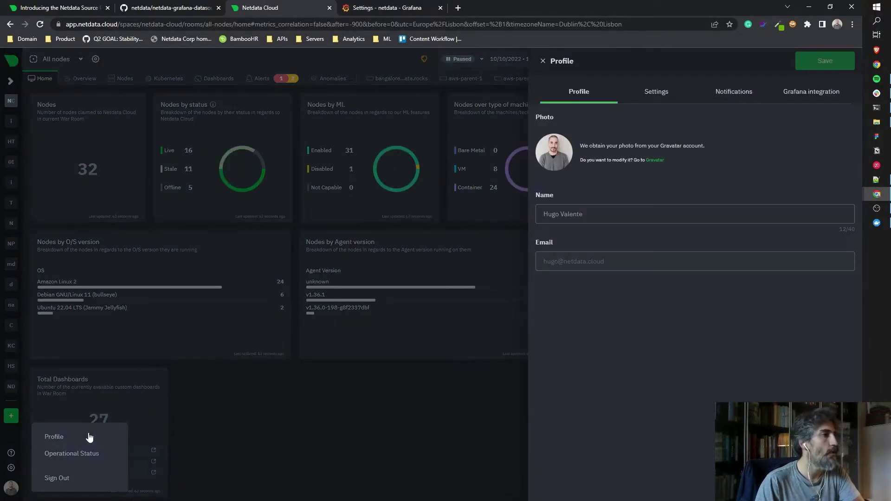
left_click(826, 95)
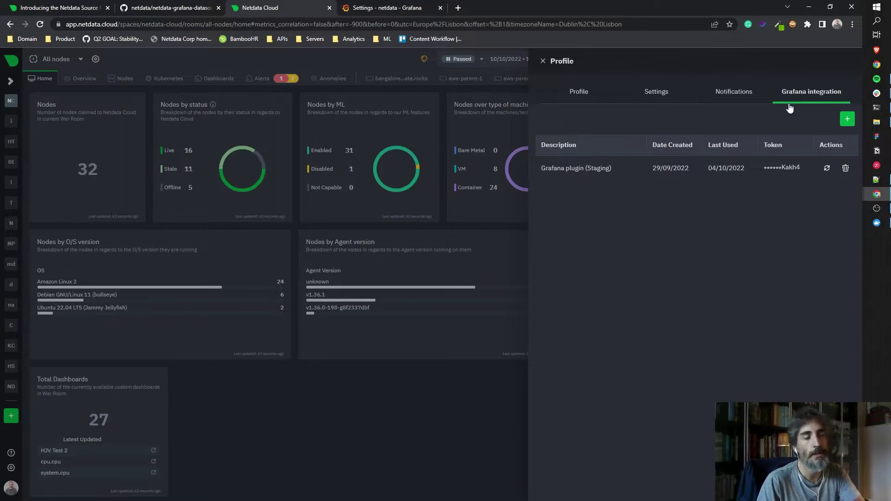
left_click(847, 120)
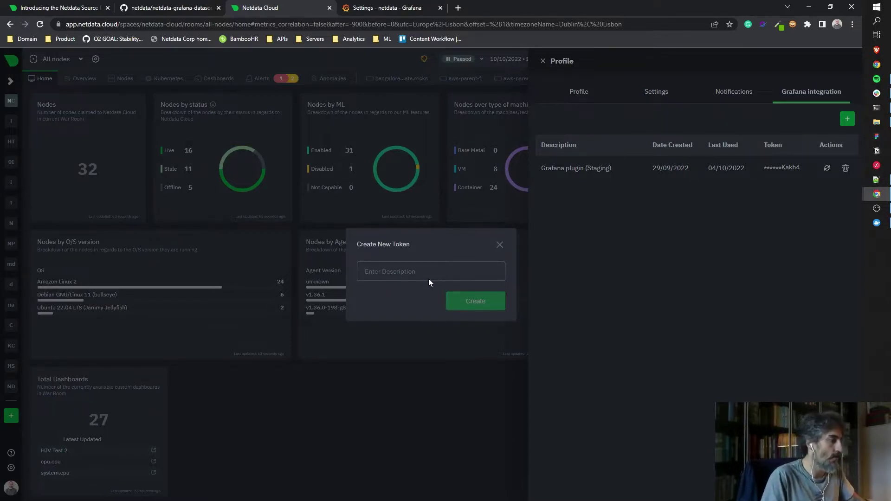
type("Grafana de")
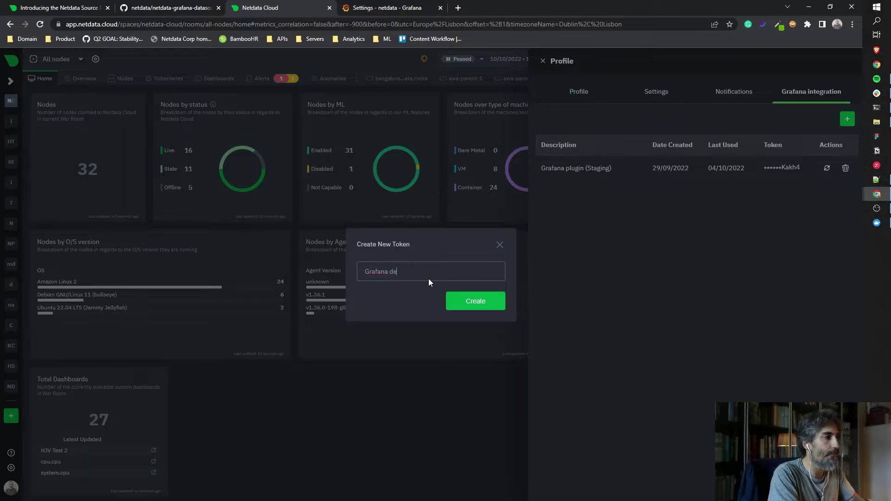
type("mo")
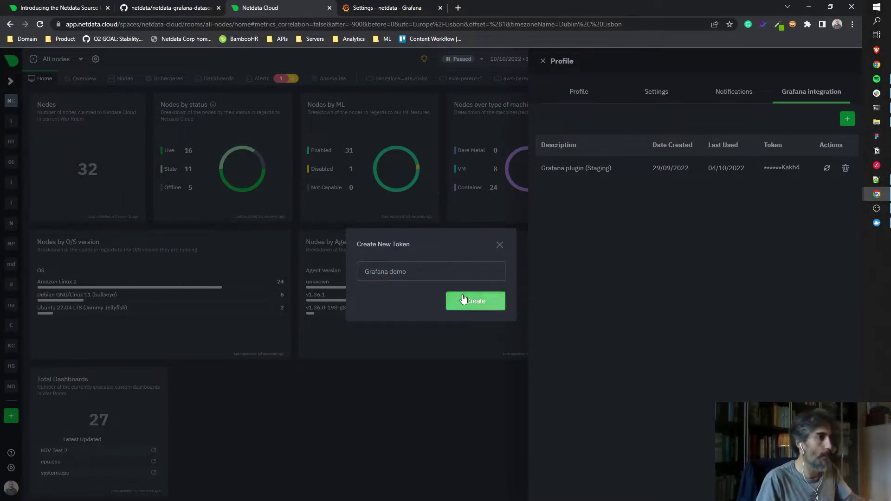
left_click(464, 299)
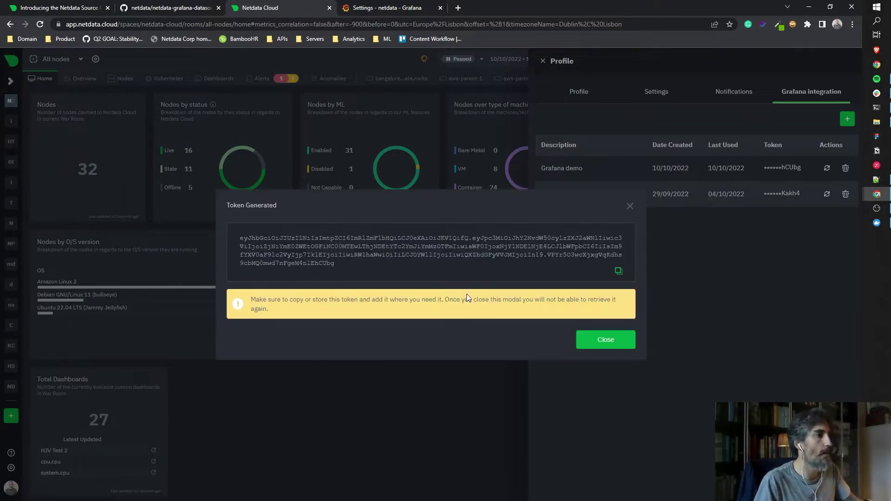
left_click(619, 272)
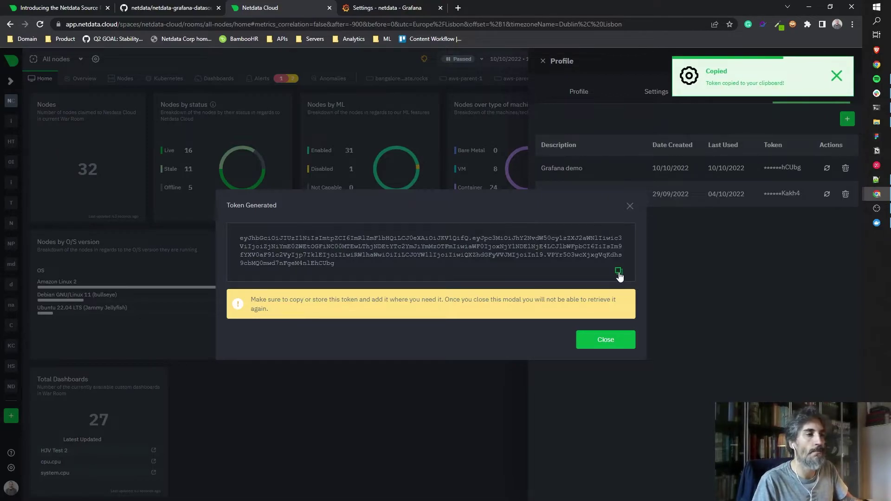
left_click(606, 343)
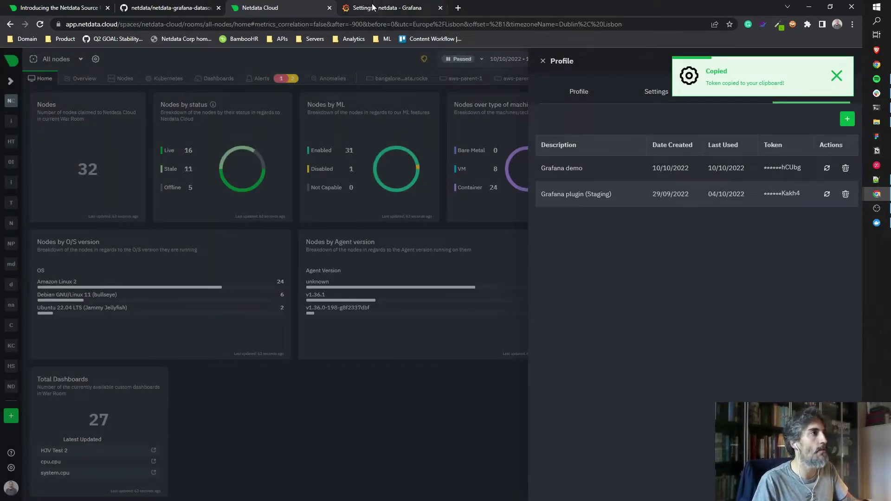
Paste the token into the netdata data source's API Token field, then save and test.
left_click(373, 6)
left_click(241, 175)
key("ctrl+v")
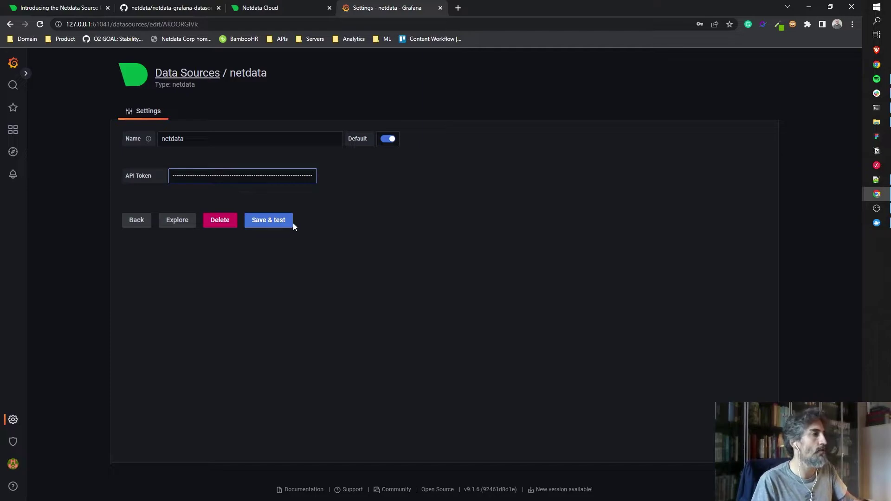
left_click(286, 222)
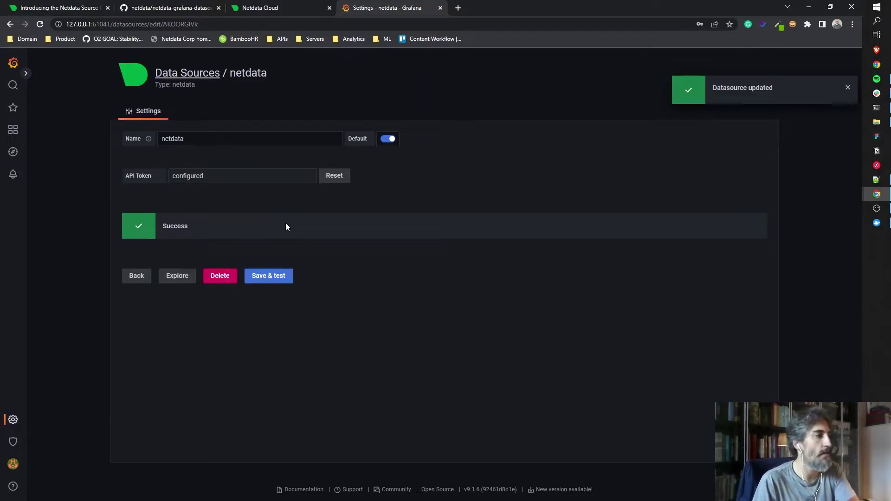
Create a new blank dashboard from Dashboards > Browse and add its first panel.
left_click(13, 129)
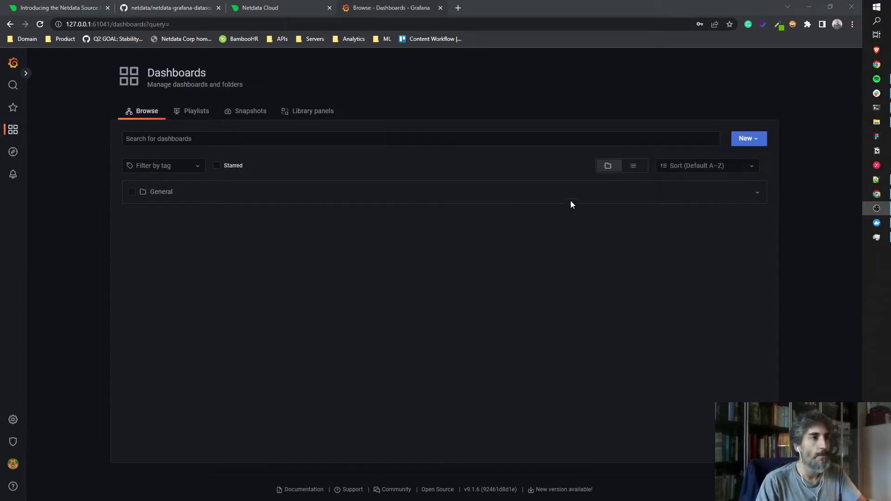
left_click(746, 139)
left_click(743, 158)
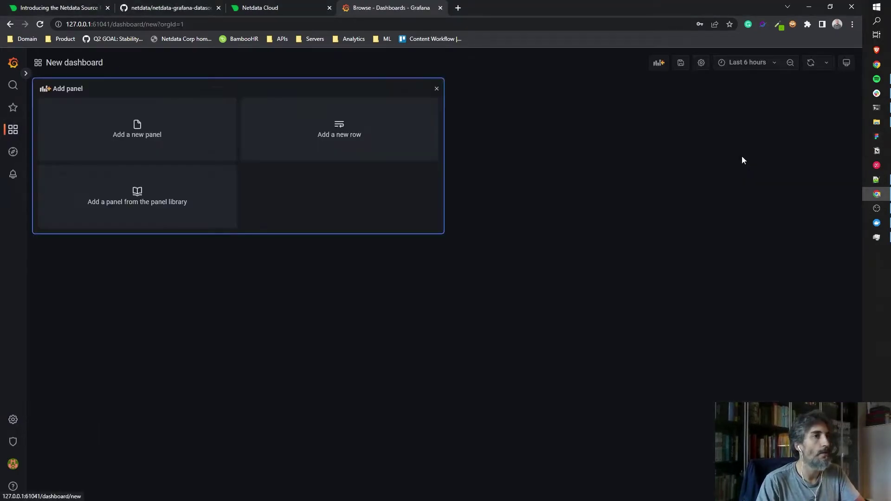
left_click(168, 150)
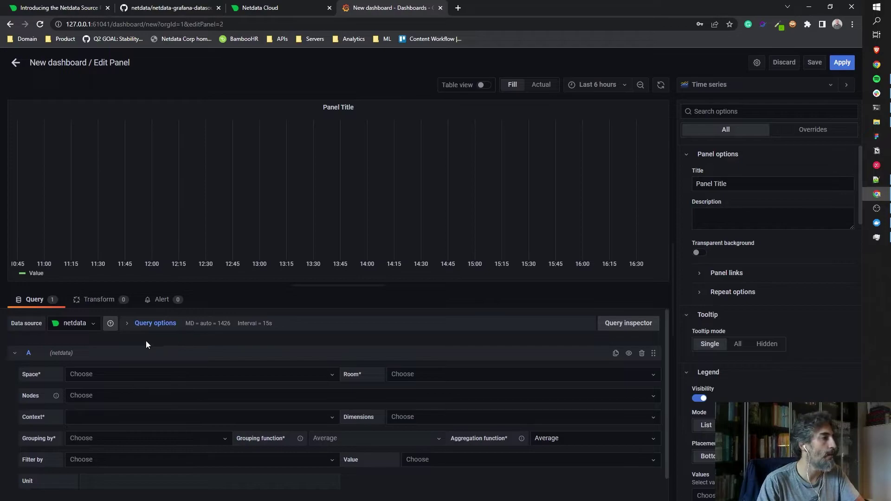
left_click(96, 334)
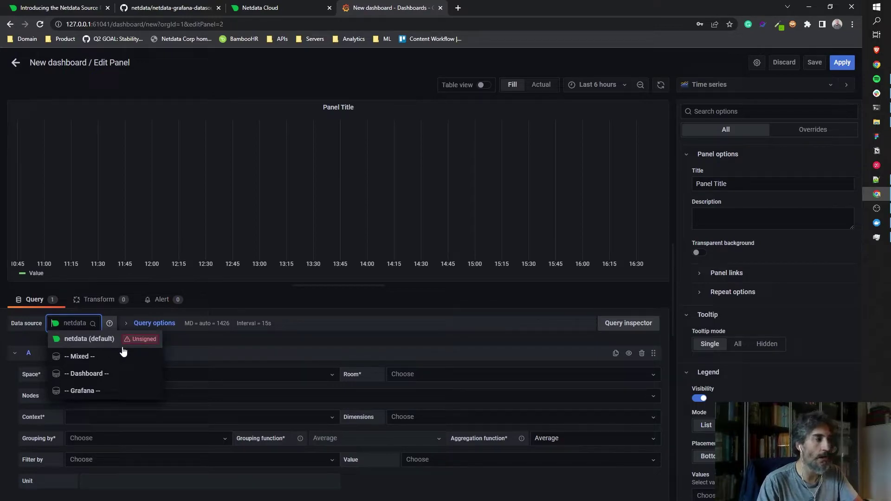
mouse_move(129, 349)
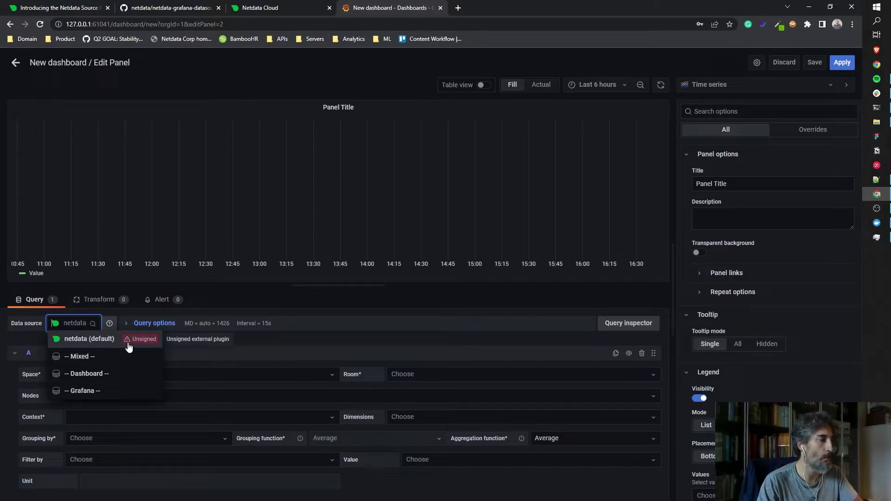
left_click(32, 339)
scroll(32, 338, "down", 1)
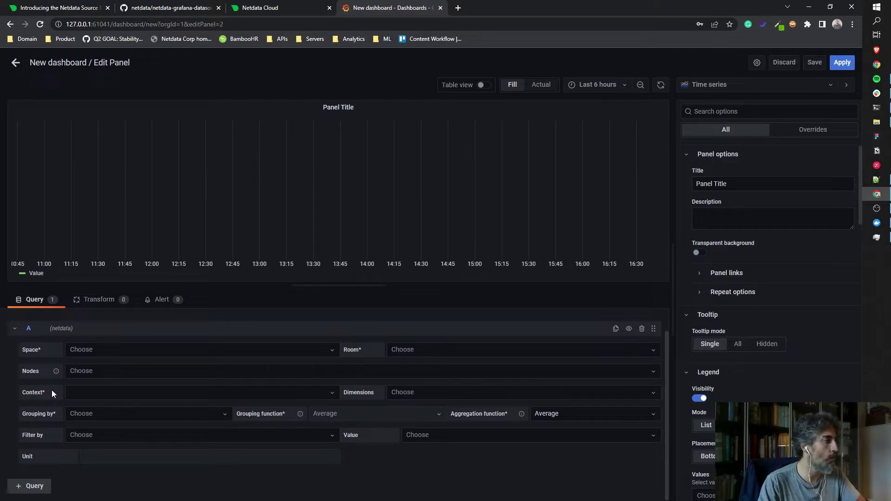
Set the panel's netdata query to space Netdata Demo, room PostgreSQL, and context apps.cpu.
left_click(225, 349)
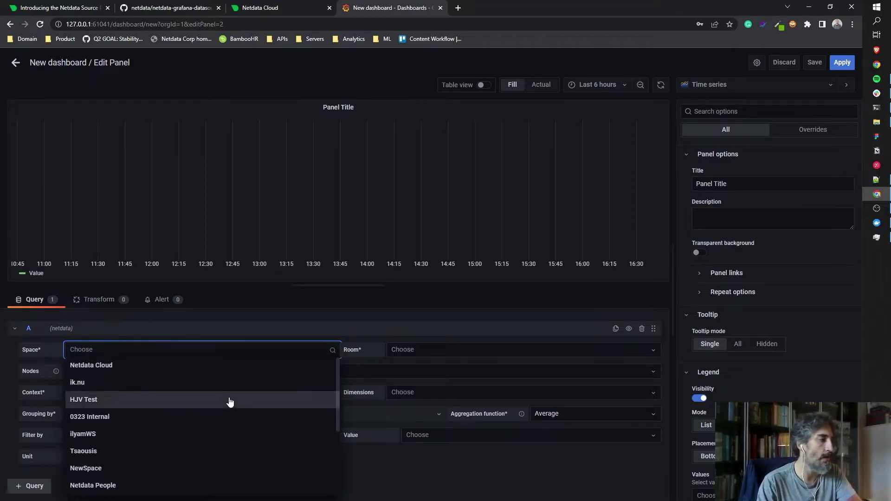
scroll(230, 404, "down", 1)
scroll(204, 452, "down", 2)
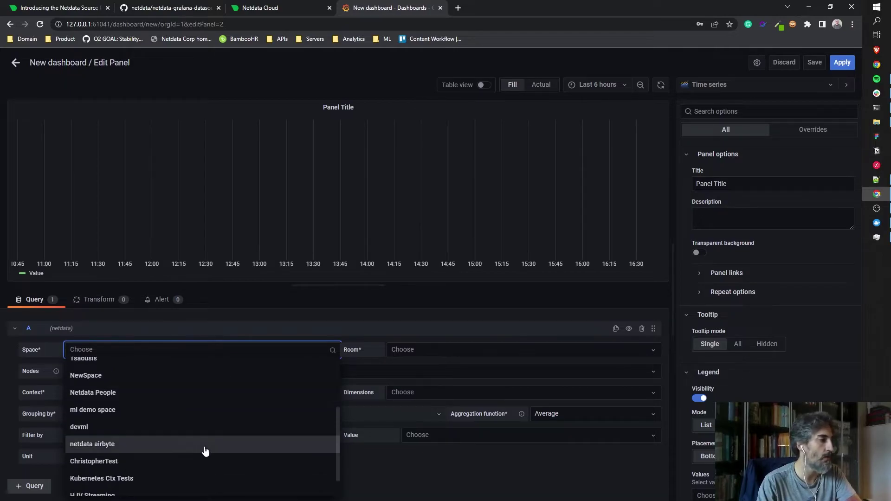
left_click(143, 487)
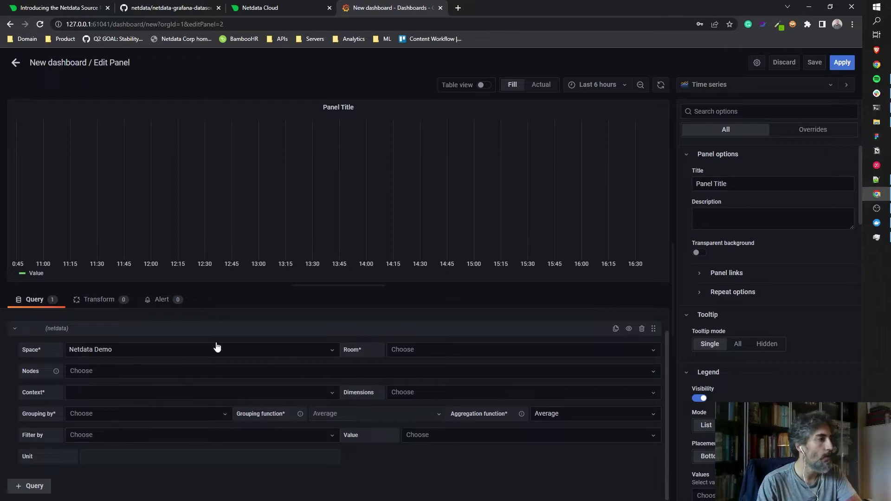
left_click(418, 356)
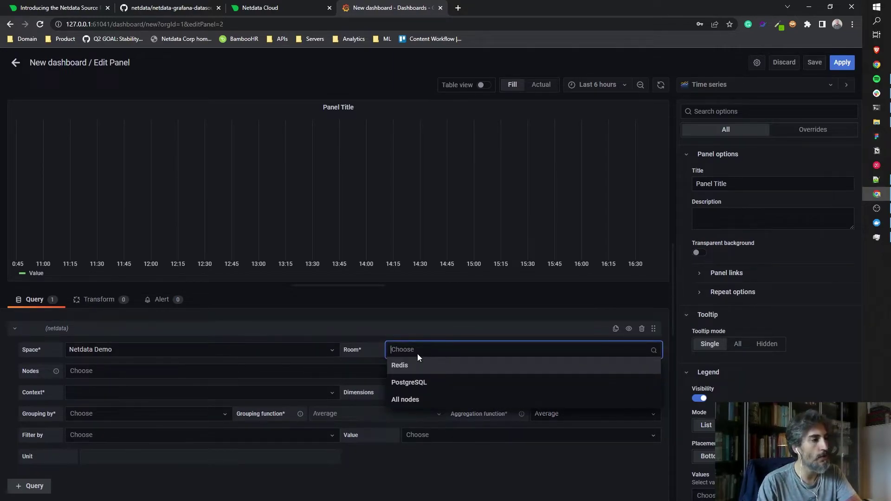
left_click(414, 381)
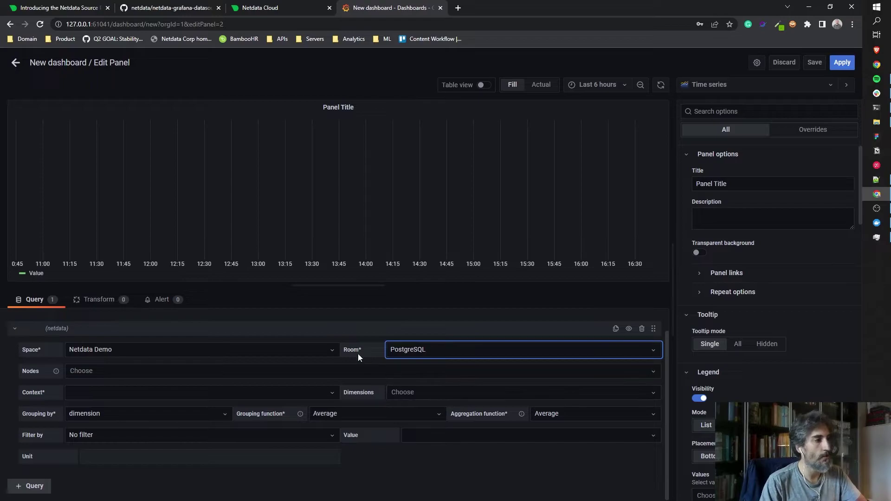
mouse_move(52, 374)
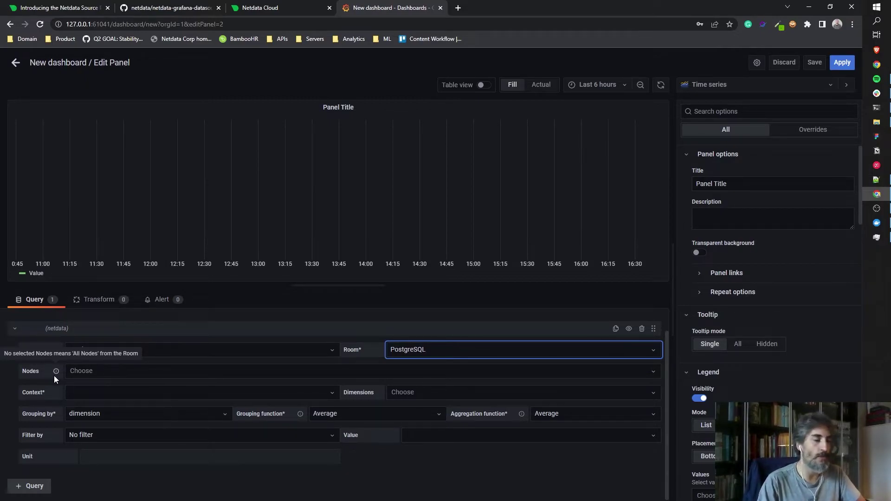
left_click(79, 392)
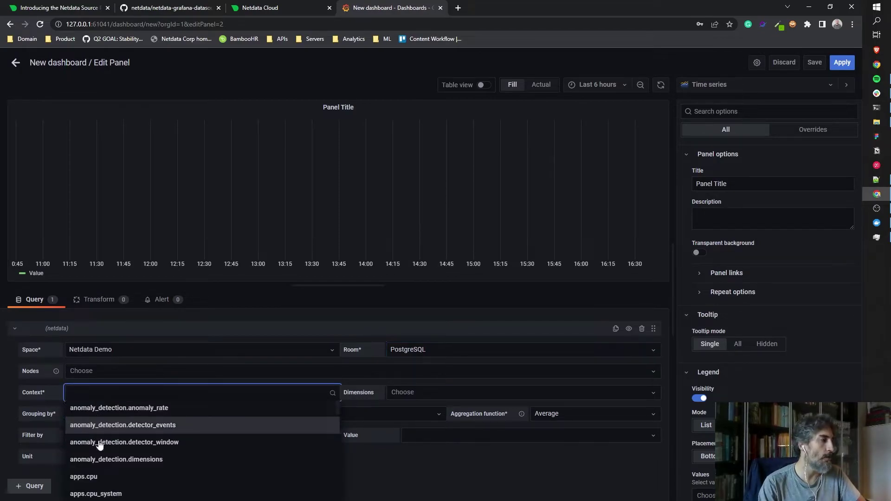
left_click(108, 478)
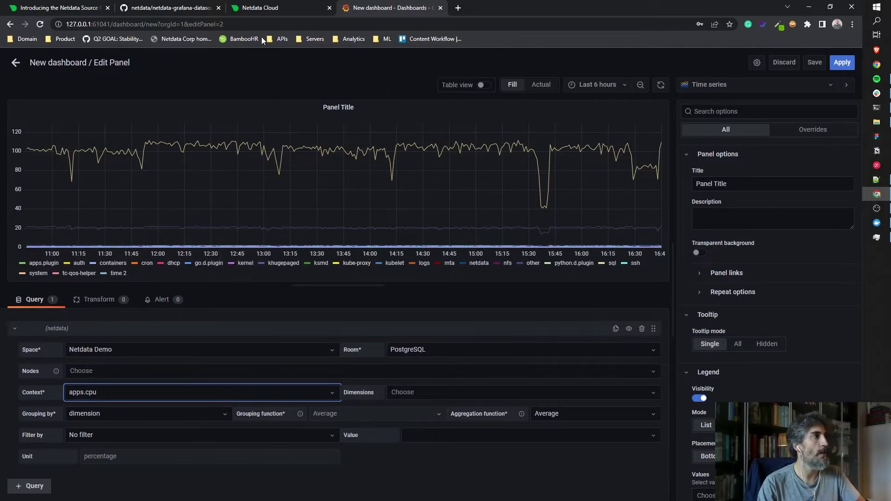
Switch Netdata Cloud to the PostgreSQL room and show its Overview charts.
left_click(266, 9)
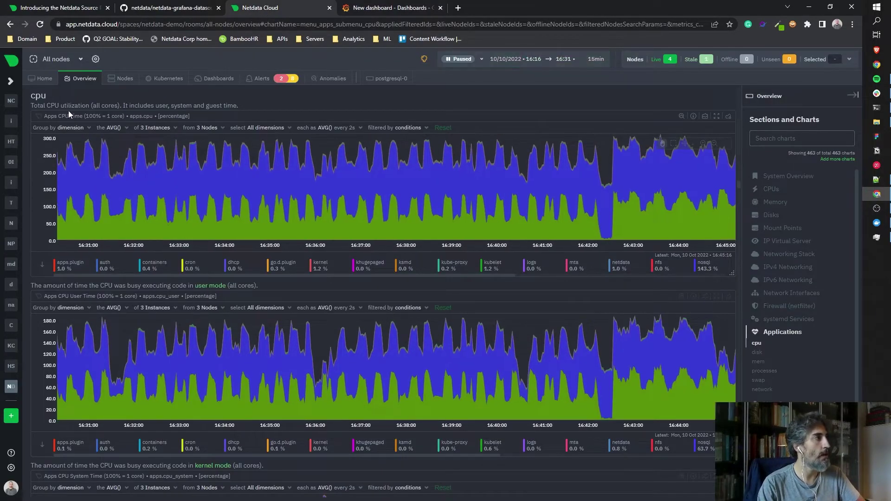
left_click(73, 59)
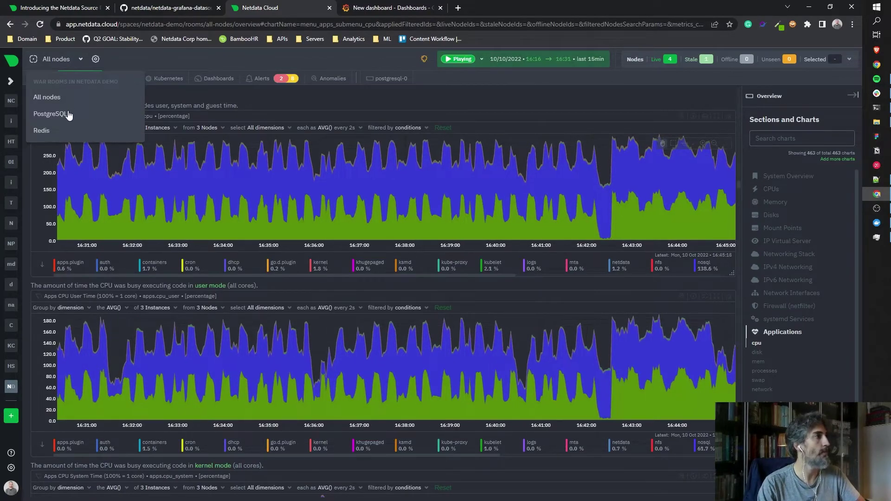
left_click(68, 113)
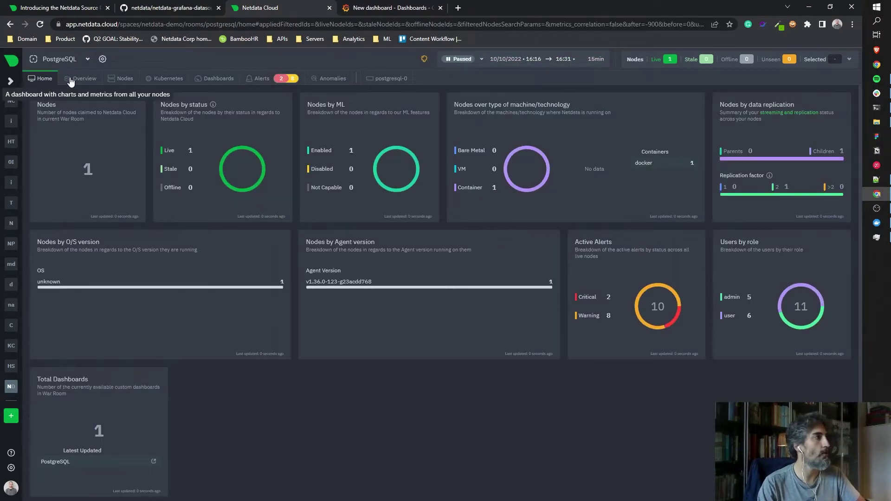
left_click(78, 78)
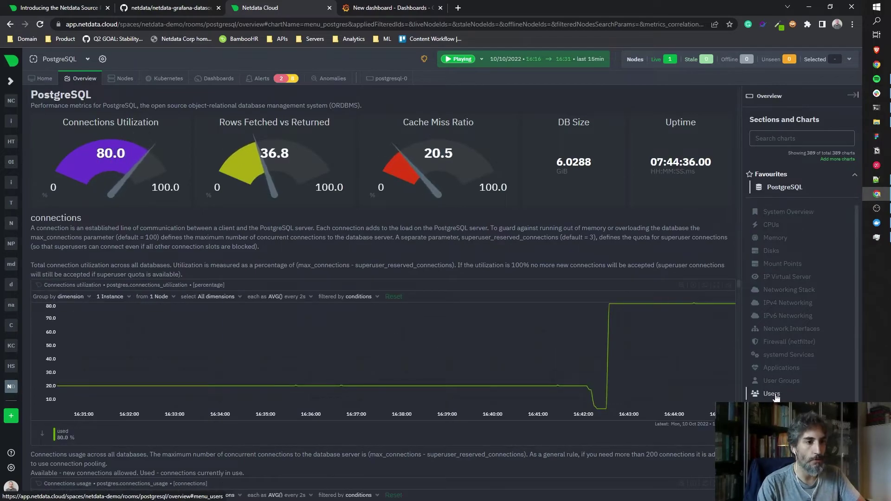
Jump to the Applications cpu charts and check the chart's Group by options.
left_click(777, 370)
left_click(764, 380)
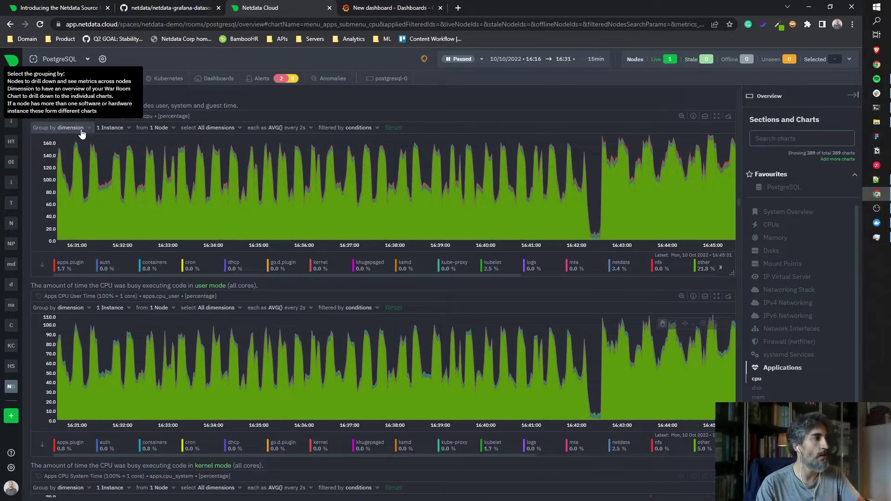
left_click(82, 134)
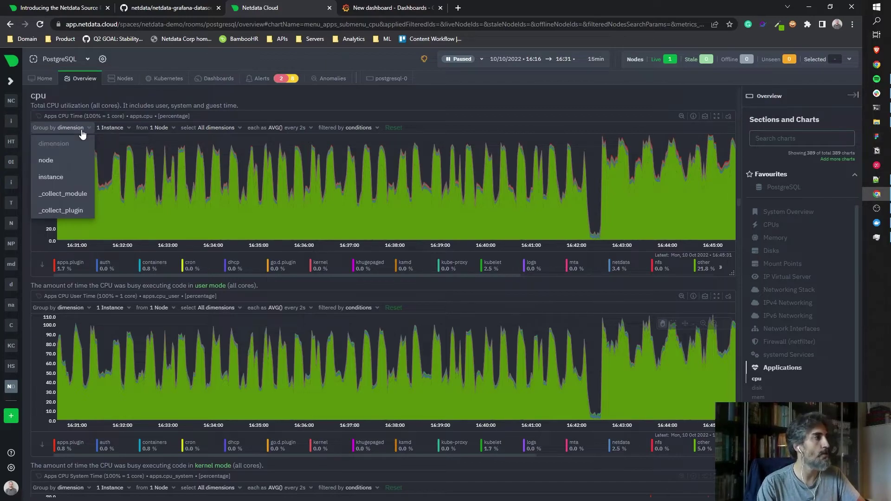
left_click(83, 134)
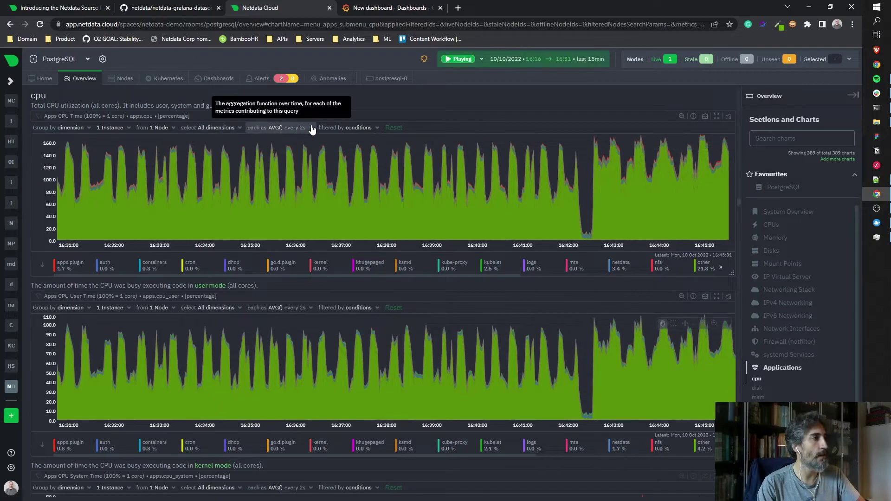
Try grouping the apps.cpu query by node, then set it back to dimension.
left_click(363, 7)
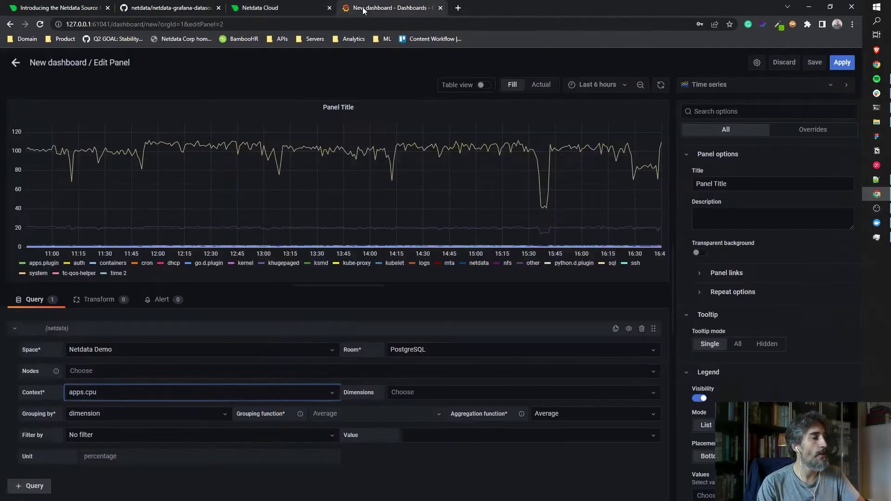
left_click(215, 416)
left_click(161, 449)
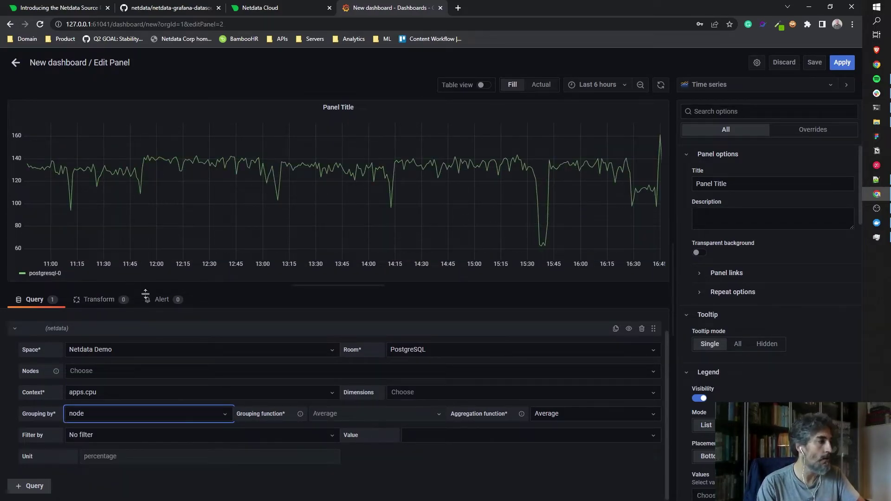
left_click(128, 414)
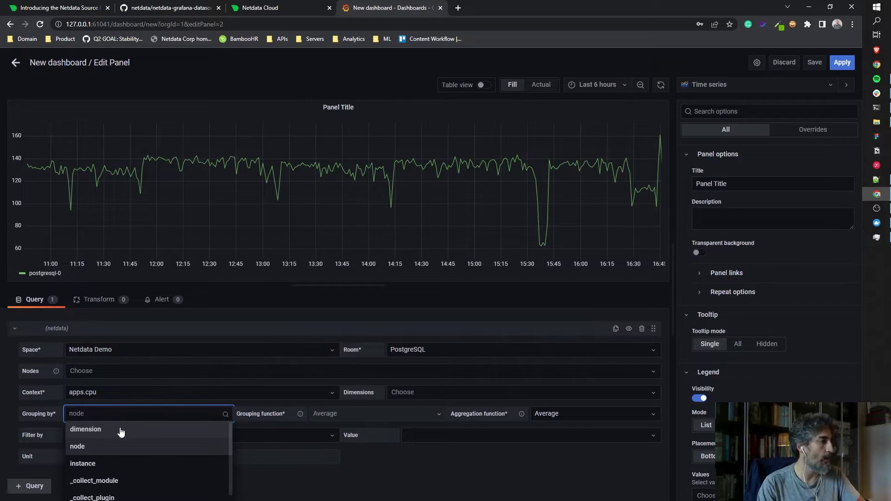
left_click(120, 431)
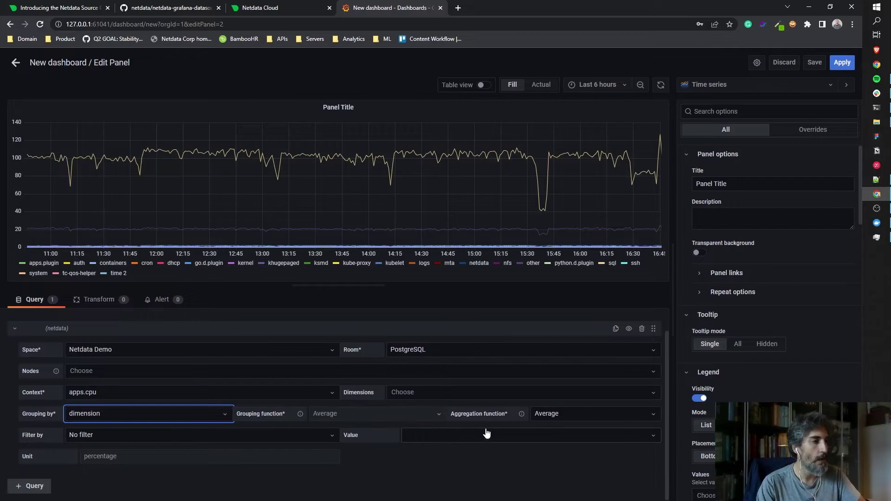
Keep the Average aggregation and No filter, then apply the panel to the dashboard.
left_click(550, 414)
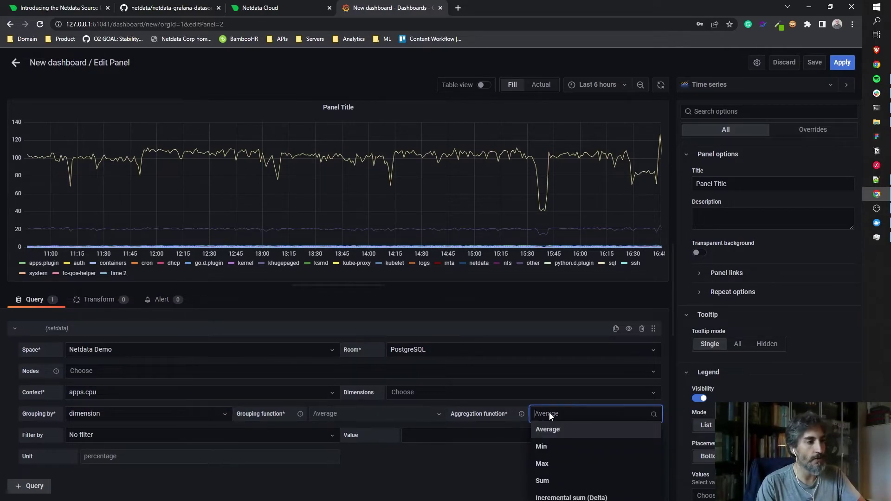
left_click(550, 413)
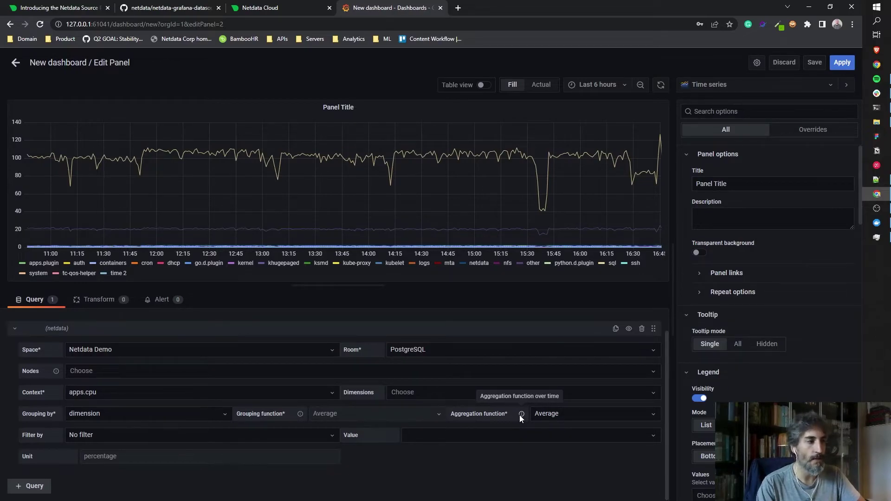
left_click(291, 442)
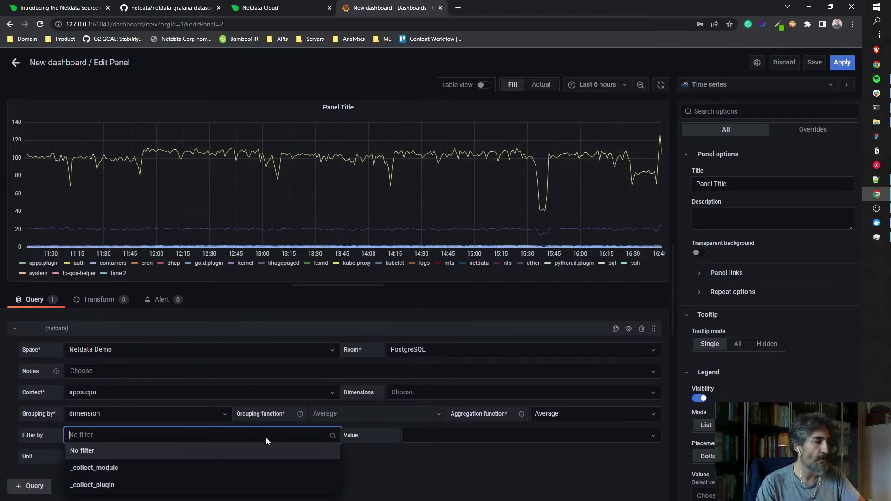
left_click(401, 473)
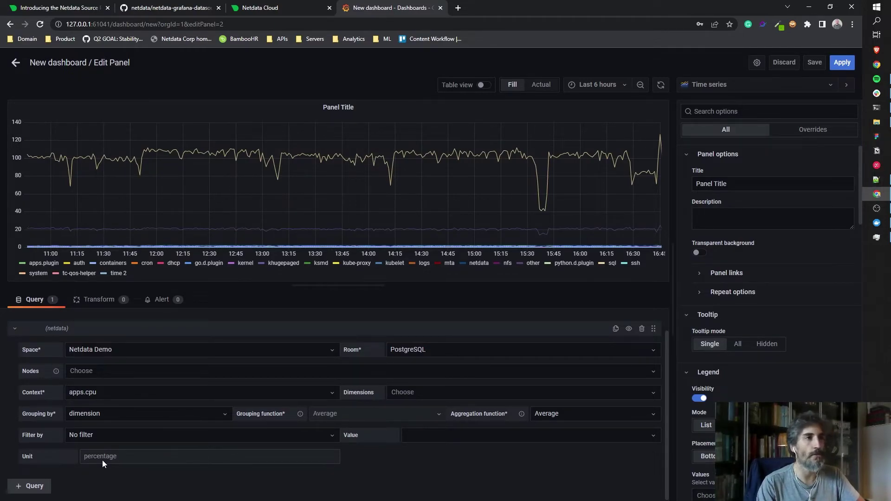
scroll(712, 439, "down", 3)
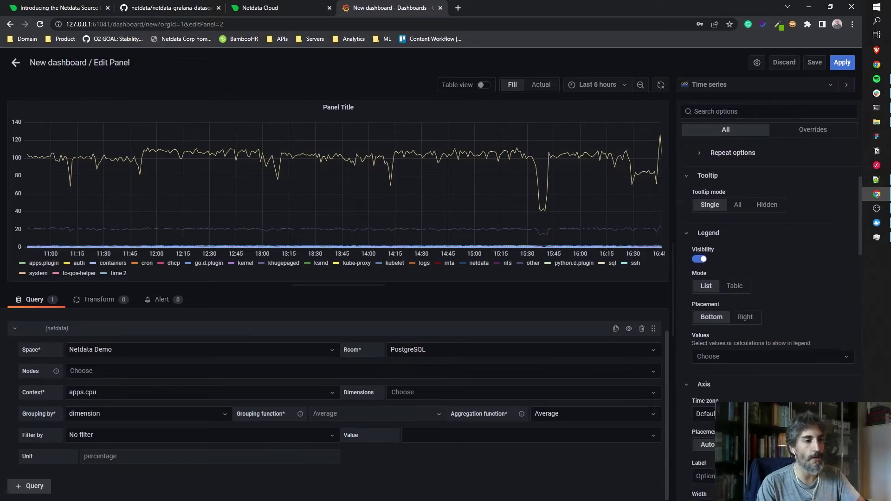
scroll(766, 325, "down", 2)
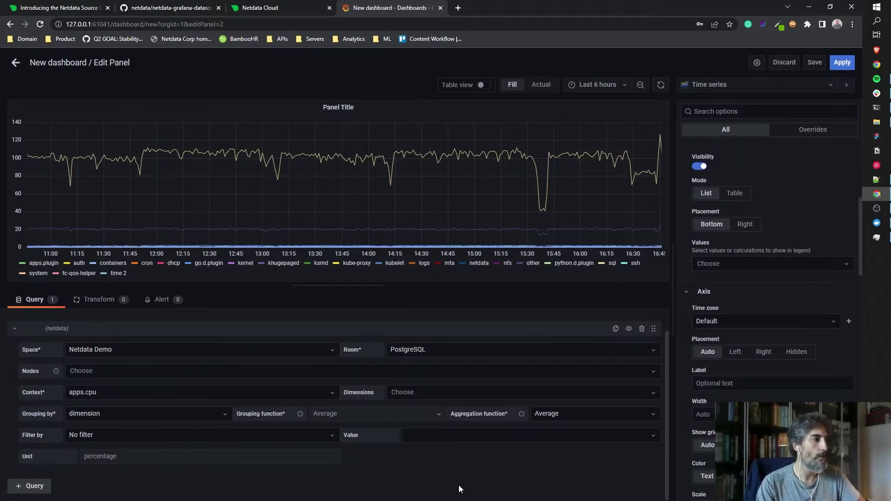
left_click(843, 62)
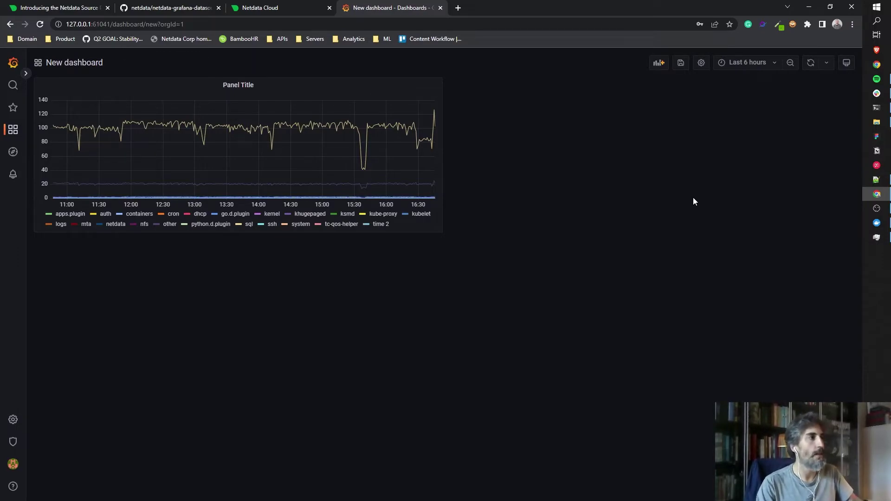
left_click(458, 10)
Open grafana.corp.staging.netdata.cloud from the 'corp' address suggestion and sign in with the Google account.
type("corp")
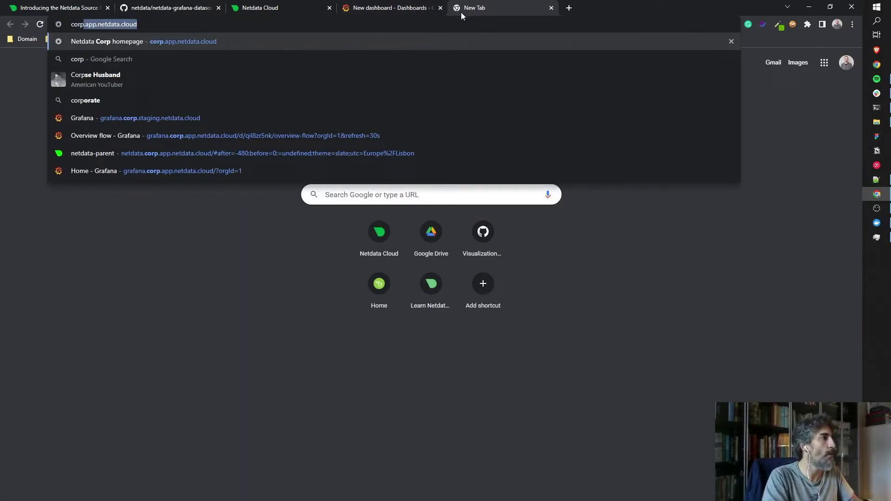
left_click(208, 119)
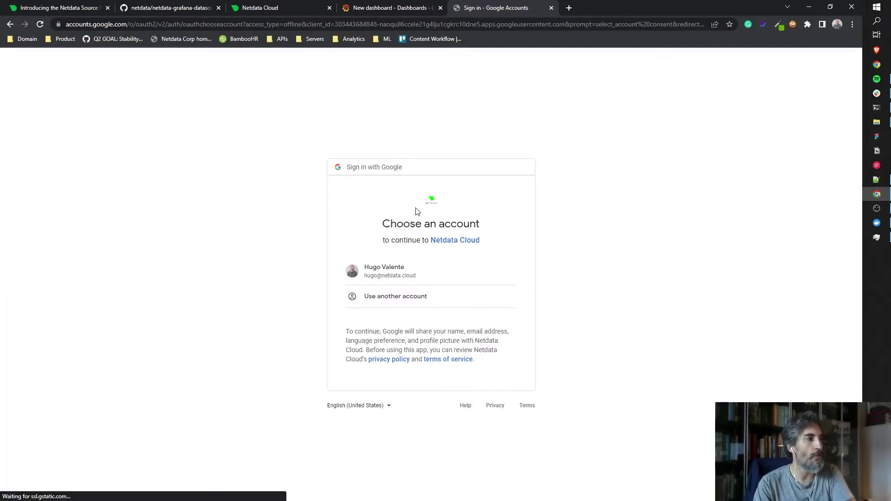
left_click(418, 262)
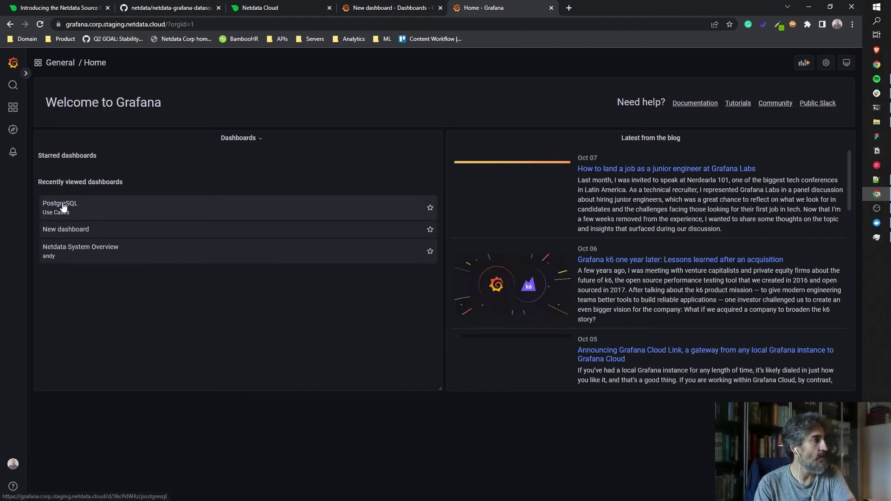
Open the recently viewed PostgreSQL dashboard, then expand and re-collapse its Host metrics row.
left_click(64, 208)
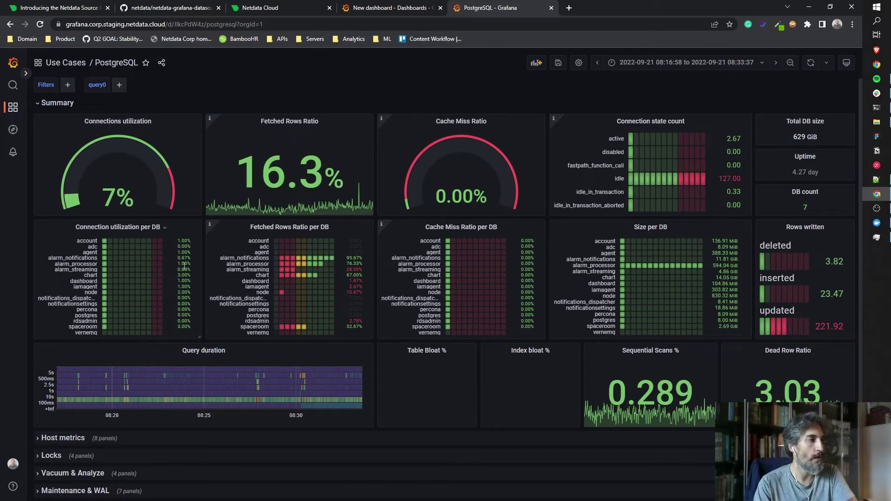
left_click(47, 441)
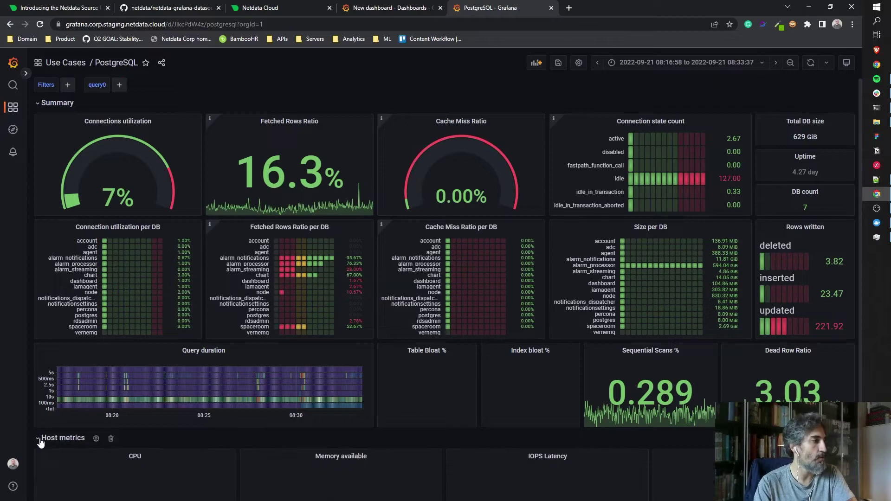
scroll(144, 364, "down", 3)
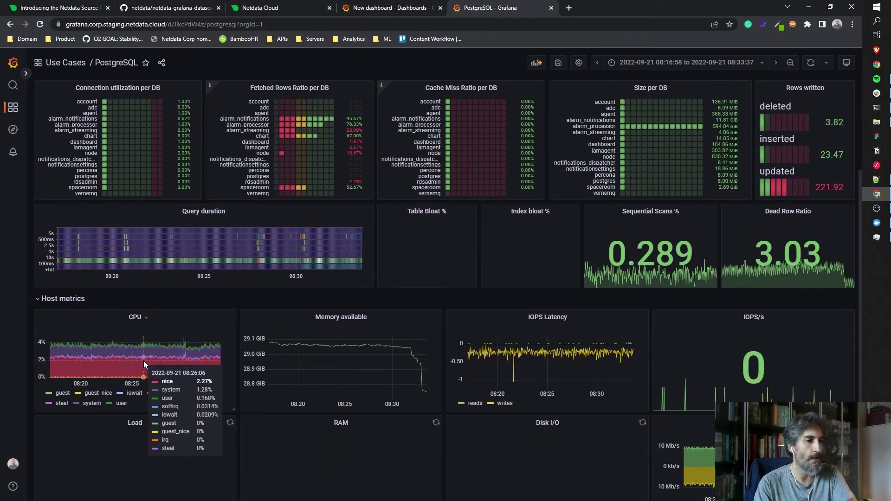
left_click(39, 300)
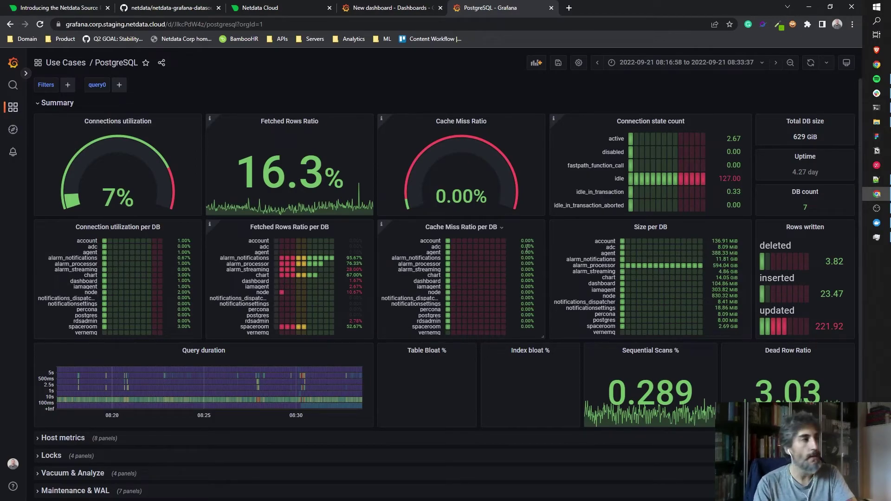
Return to the Netdata plugin blog post and scroll down to its What's next and More Info sections.
left_click(74, 8)
scroll(335, 302, "down", 2)
scroll(336, 303, "down", 20)
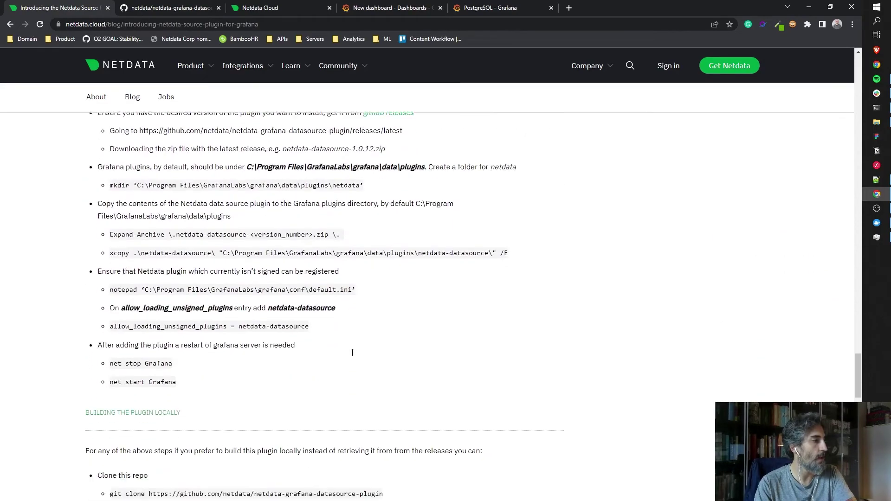
scroll(353, 353, "down", 3)
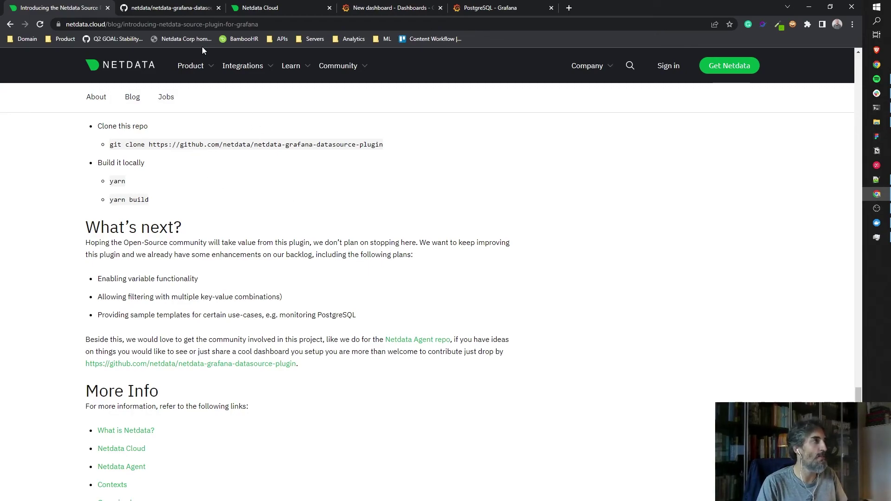
Switch to the netdata-grafana-datasource-plugin GitHub repository and scroll back to the top of its page.
left_click(180, 10)
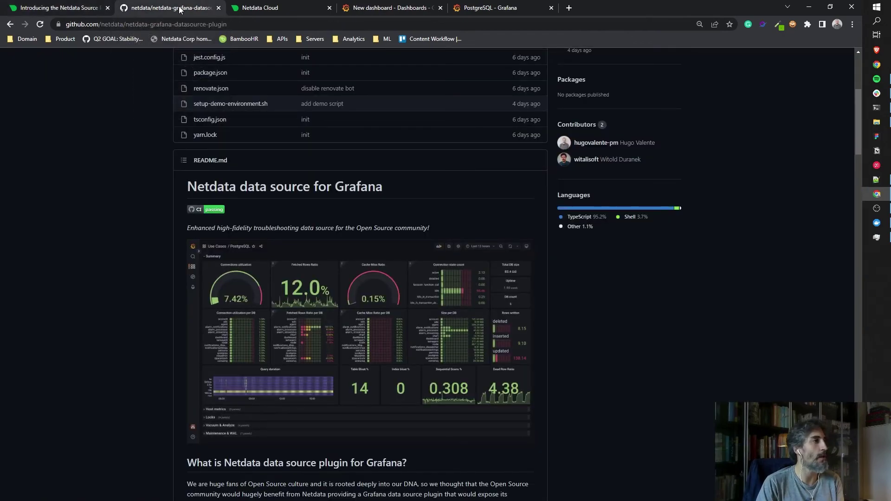
scroll(344, 183, "up", 4)
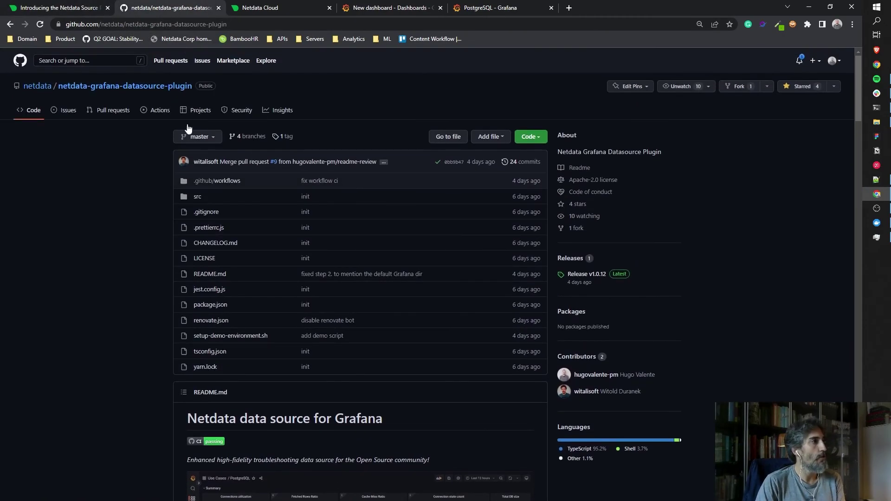